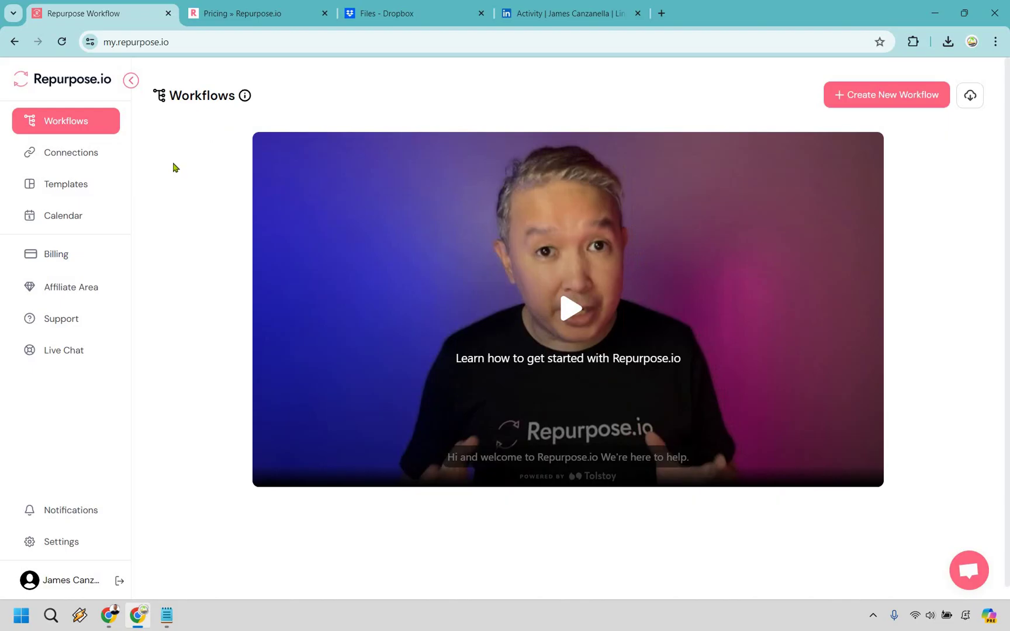
Step: Delete the YouTube connection from the Connections page and confirm the deletion
left_click(80, 154)
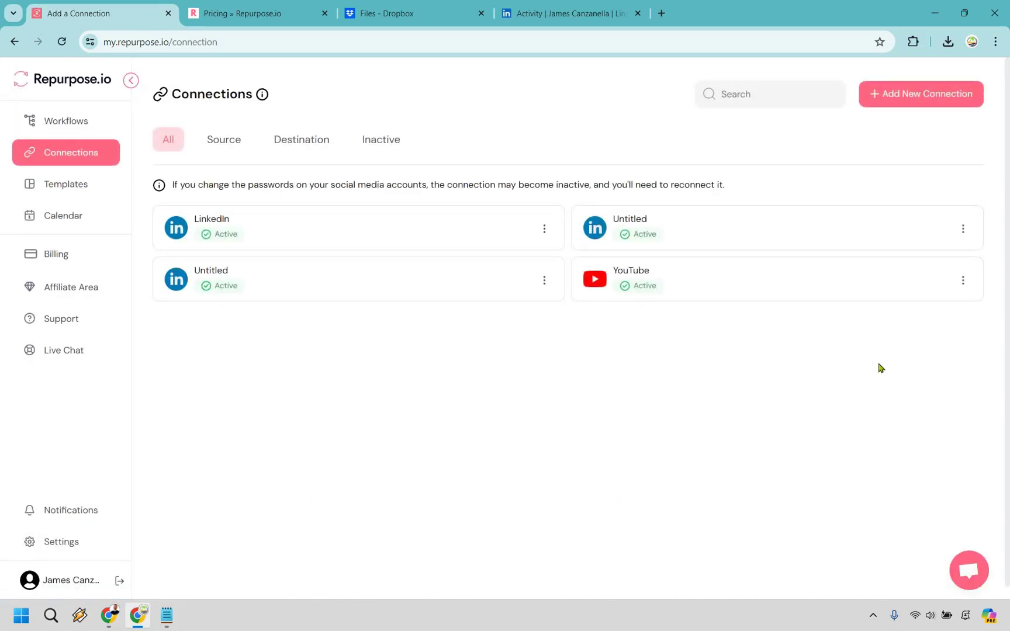
left_click(962, 282)
left_click(906, 363)
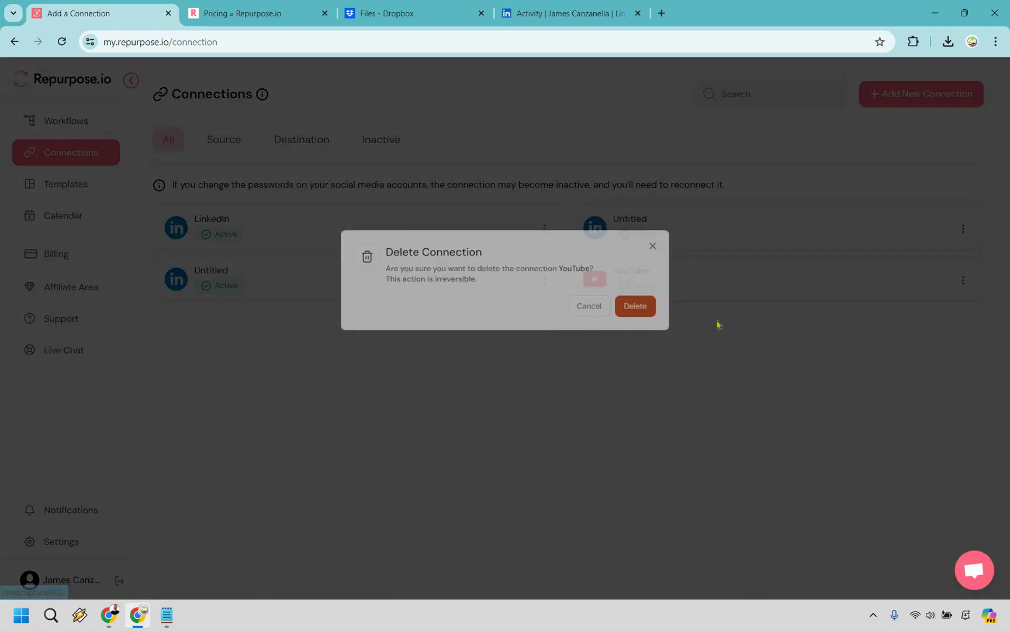
key("Return")
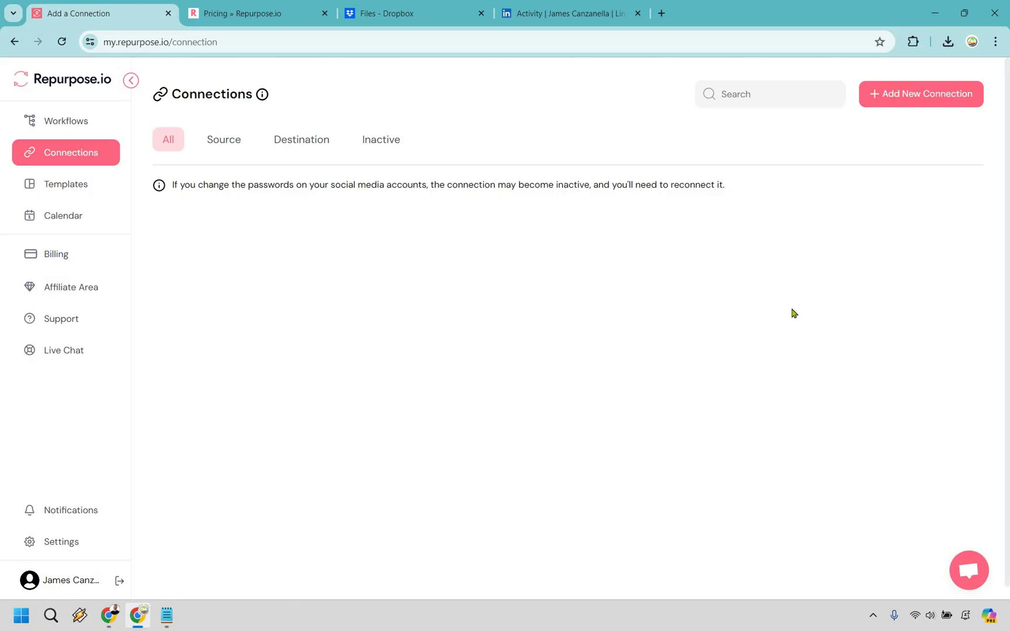
Step: Connect a new YouTube account with Read-only permission
left_click(899, 101)
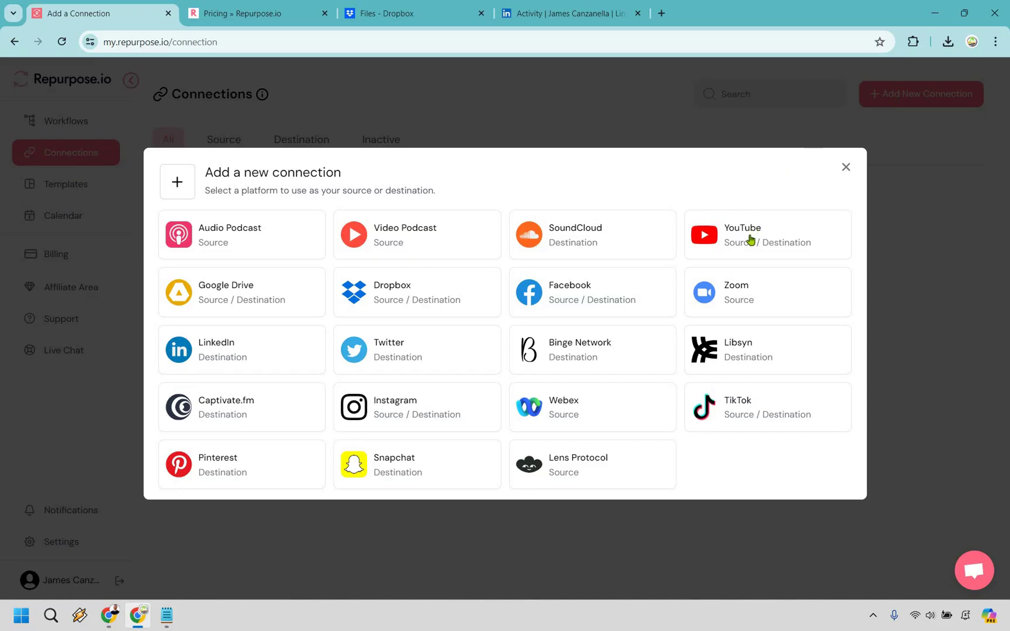
left_click(751, 240)
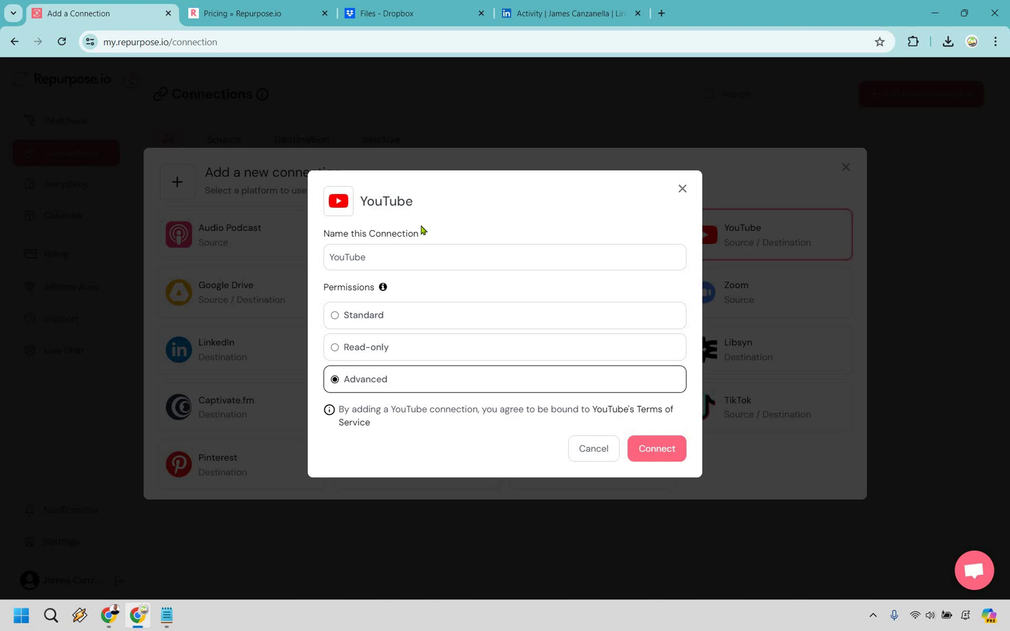
mouse_move(383, 289)
left_click(346, 349)
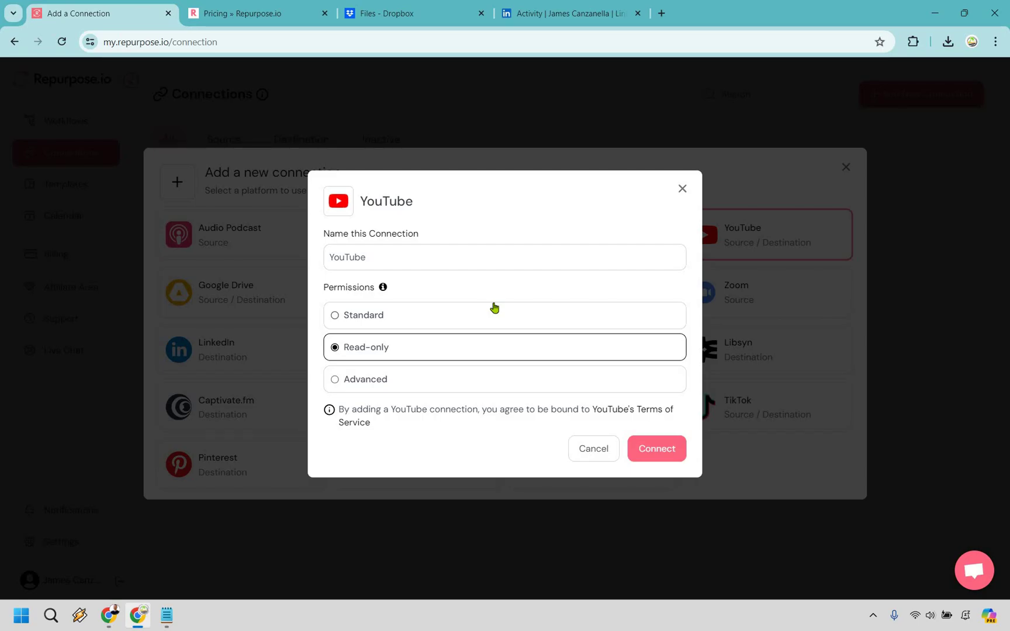
left_click(670, 448)
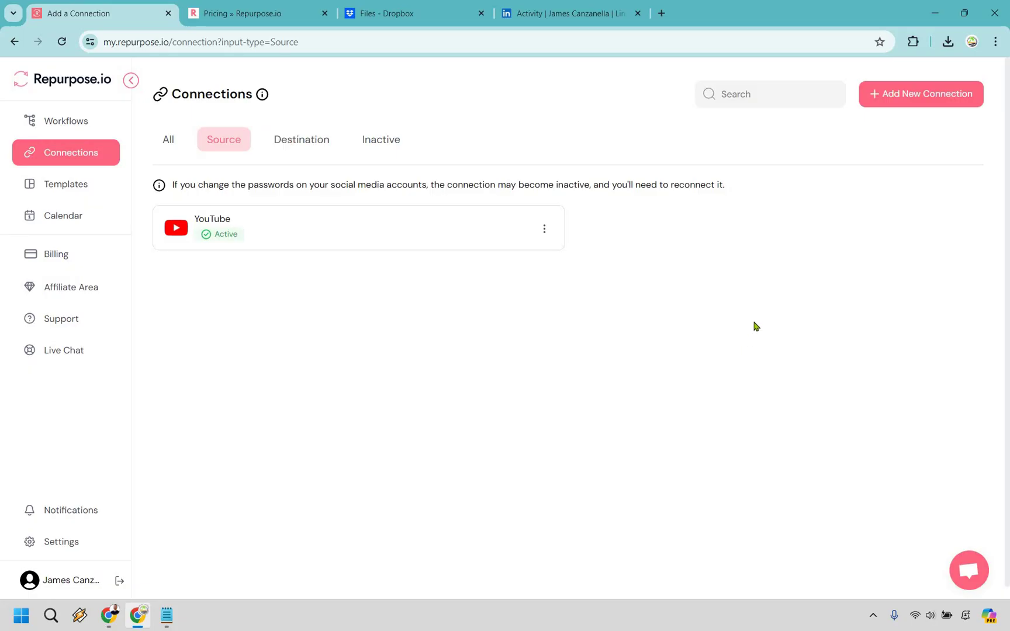
Step: Connect LinkedIn, filter connections to destinations, and bring up the workflow ideas notes
left_click(902, 97)
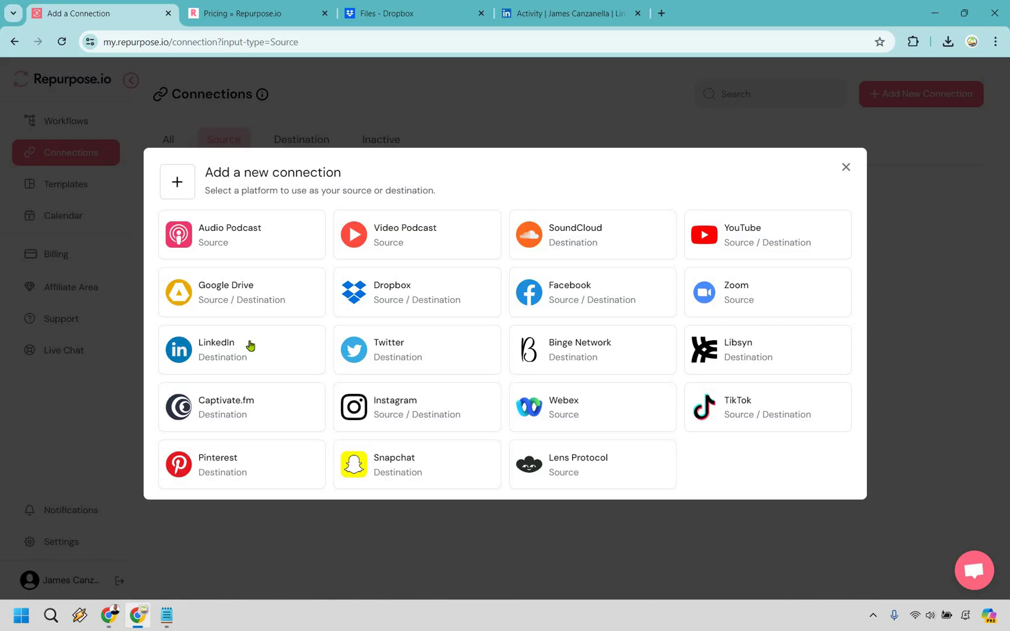
left_click(251, 346)
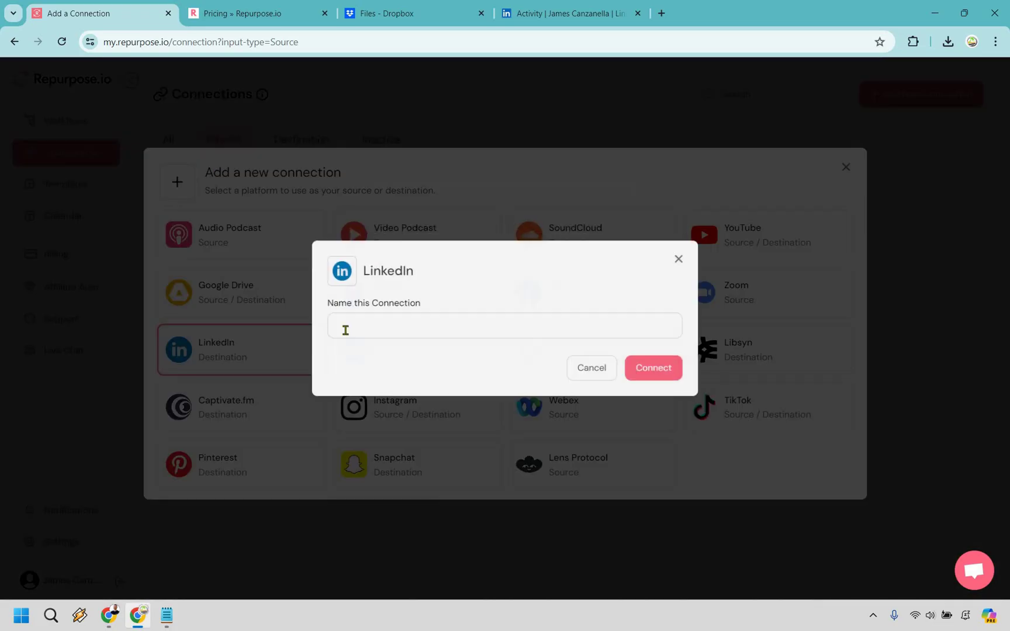
left_click(660, 376)
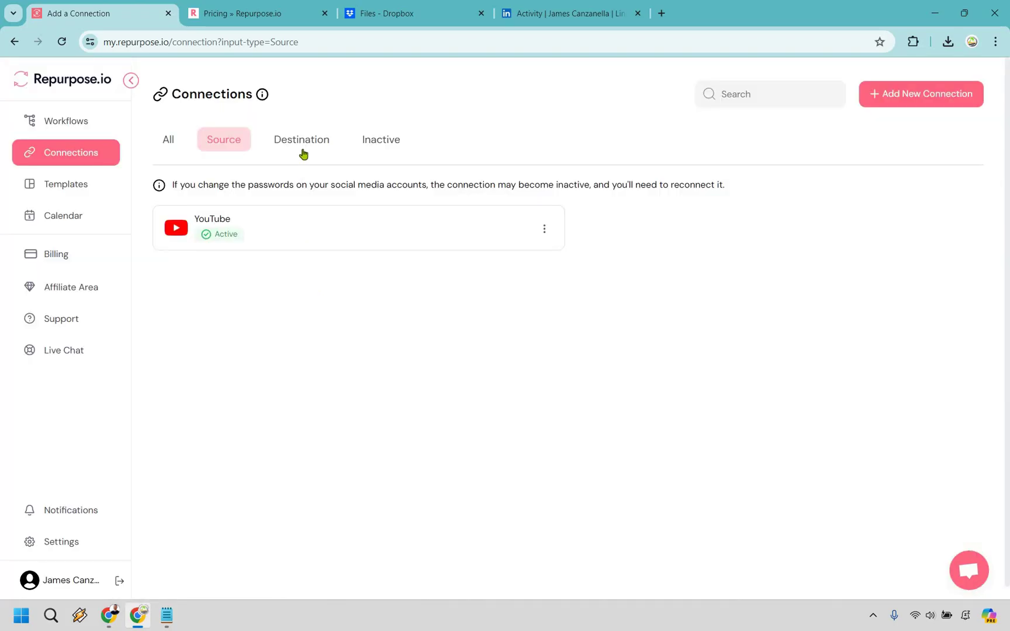
left_click(302, 151)
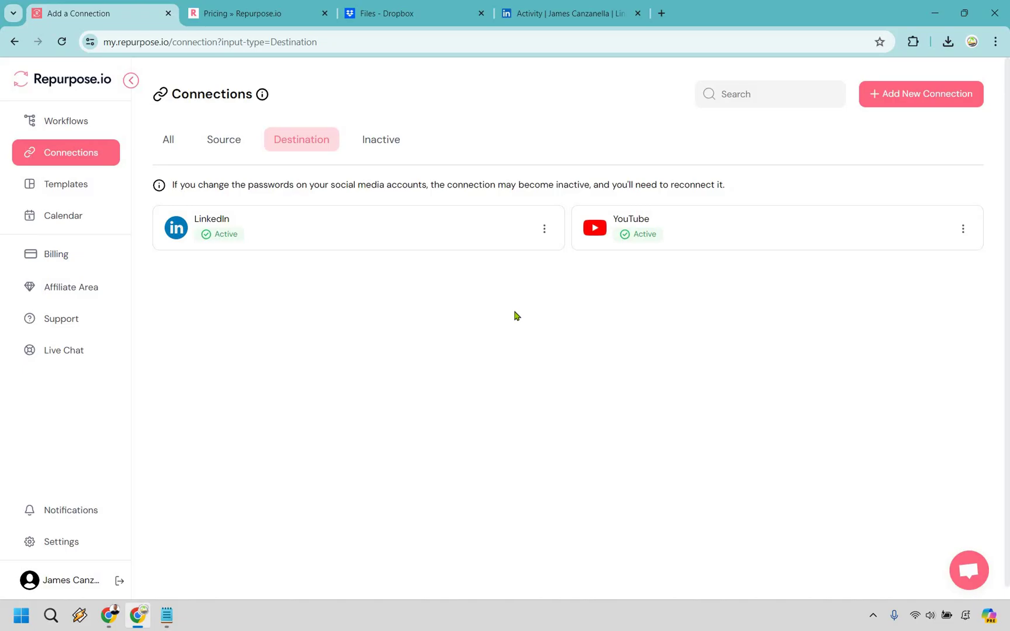
left_click(167, 615)
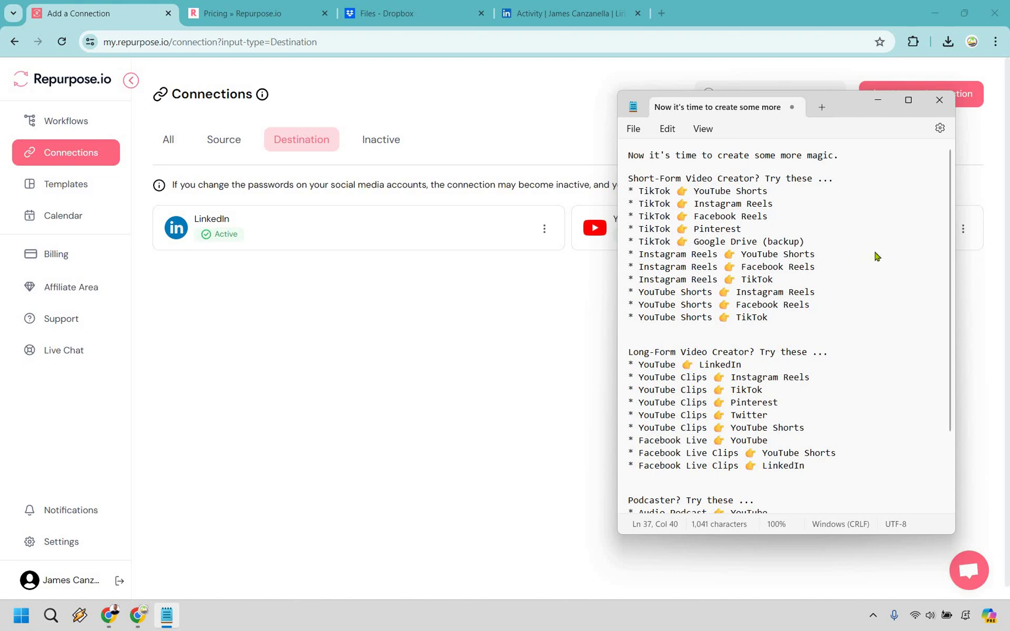
scroll(766, 266, "down", 3)
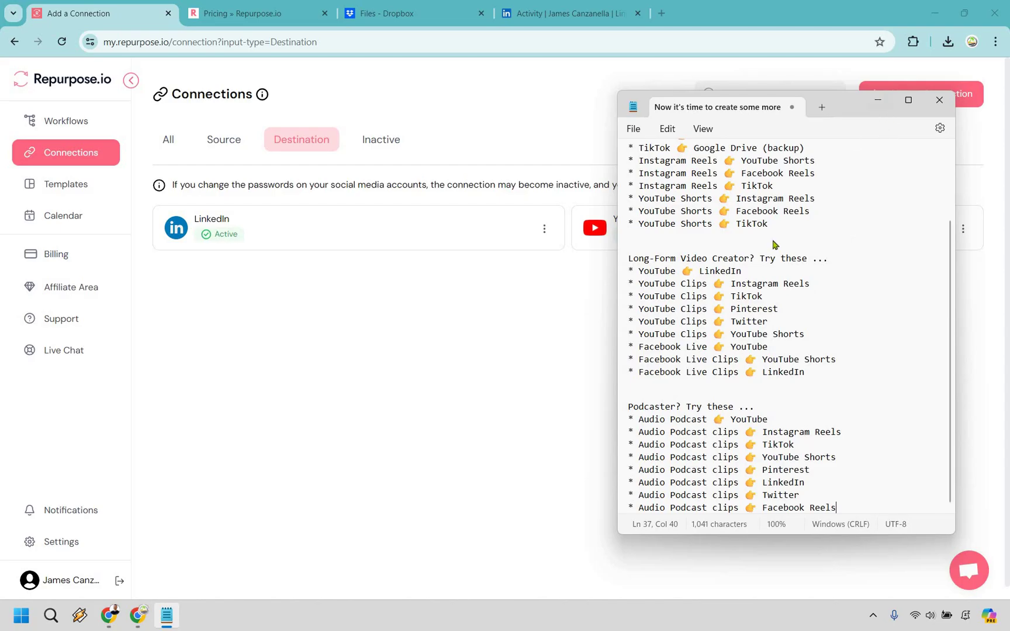
key("alt+Tab")
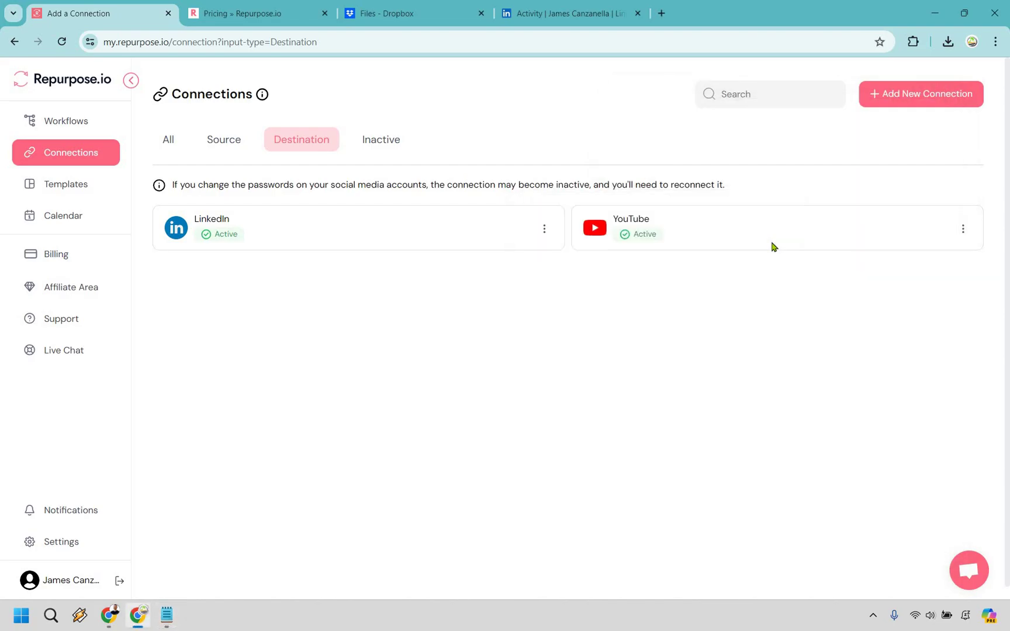
Step: Start a new workflow named 'YouTube To LinkedIn'
left_click(59, 123)
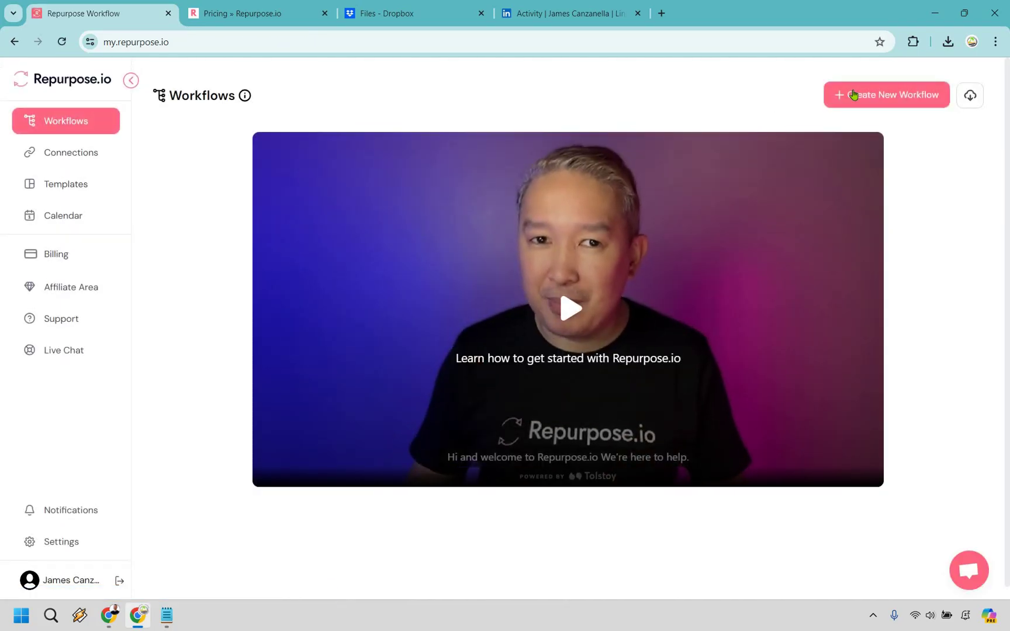
left_click(866, 100)
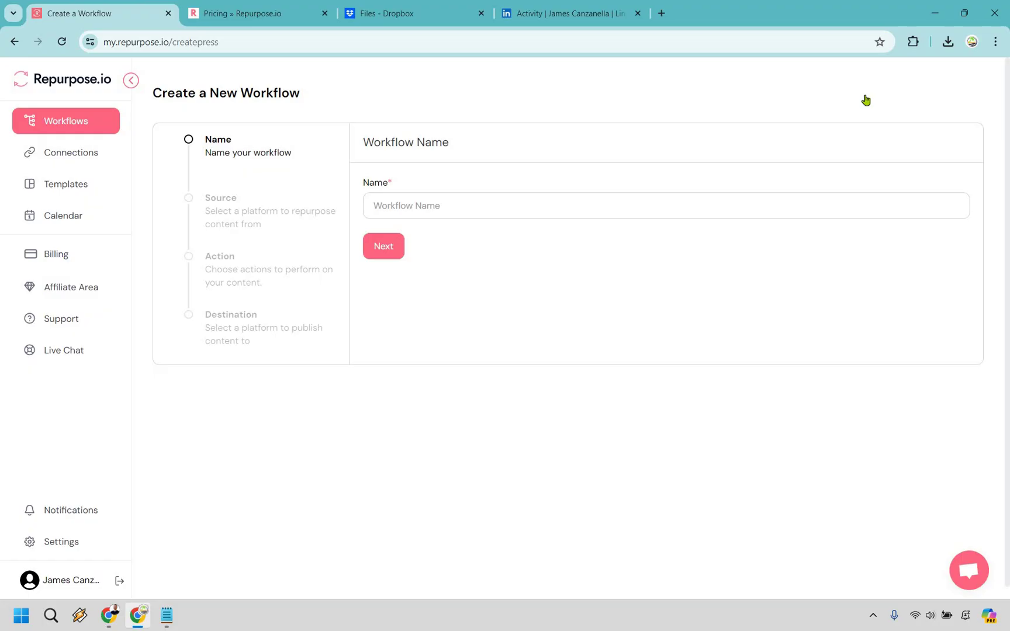
left_click(392, 209)
type("YouTube To LinkedIn")
left_click(382, 250)
Step: Set the workflow source to YouTube with the ThriveCart playlist
left_click(570, 210)
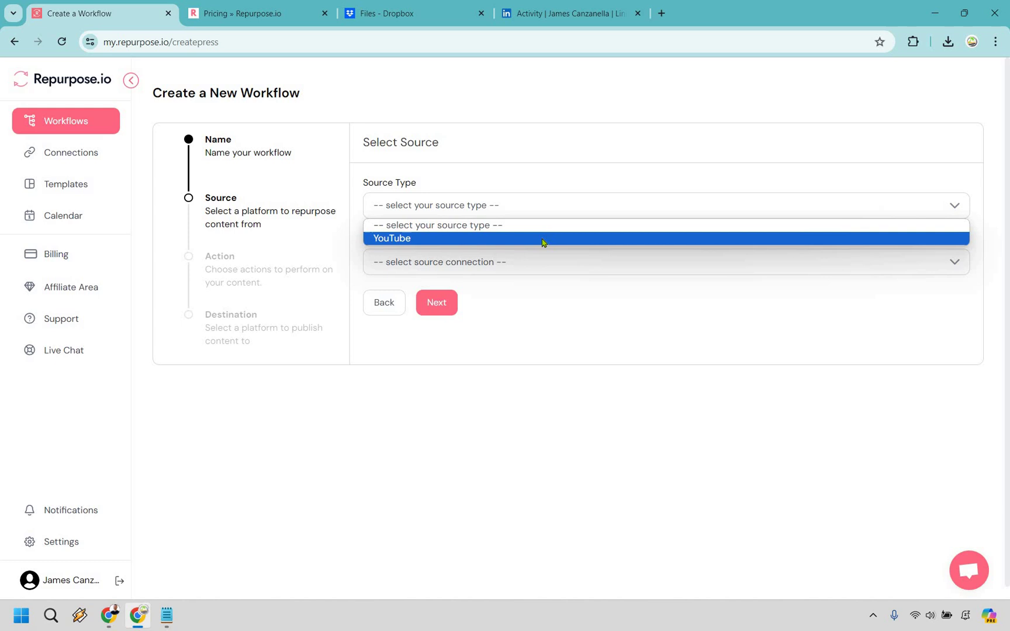
left_click(524, 238)
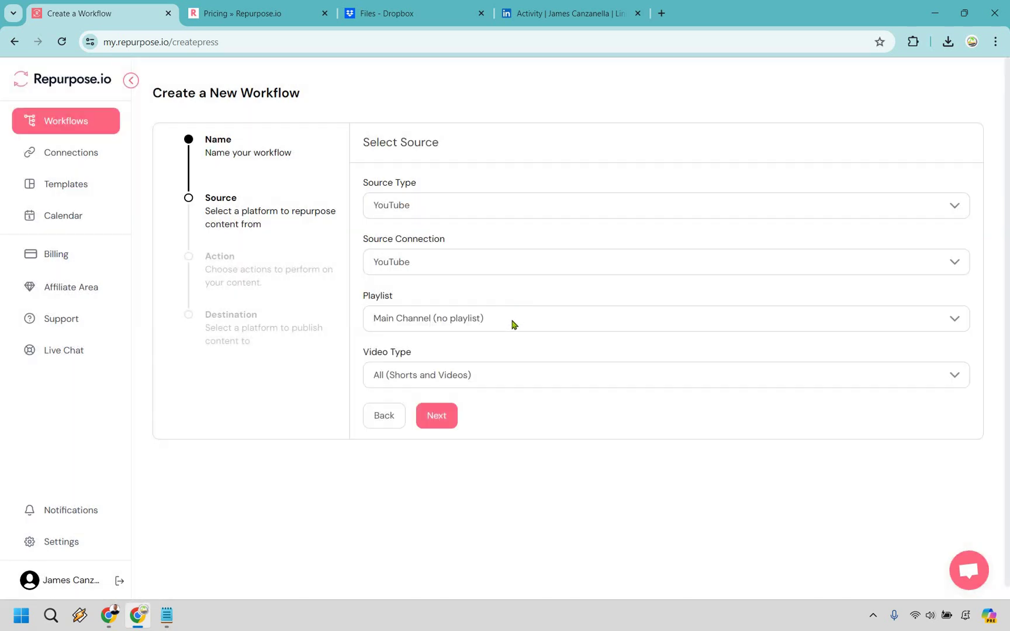
left_click(513, 324)
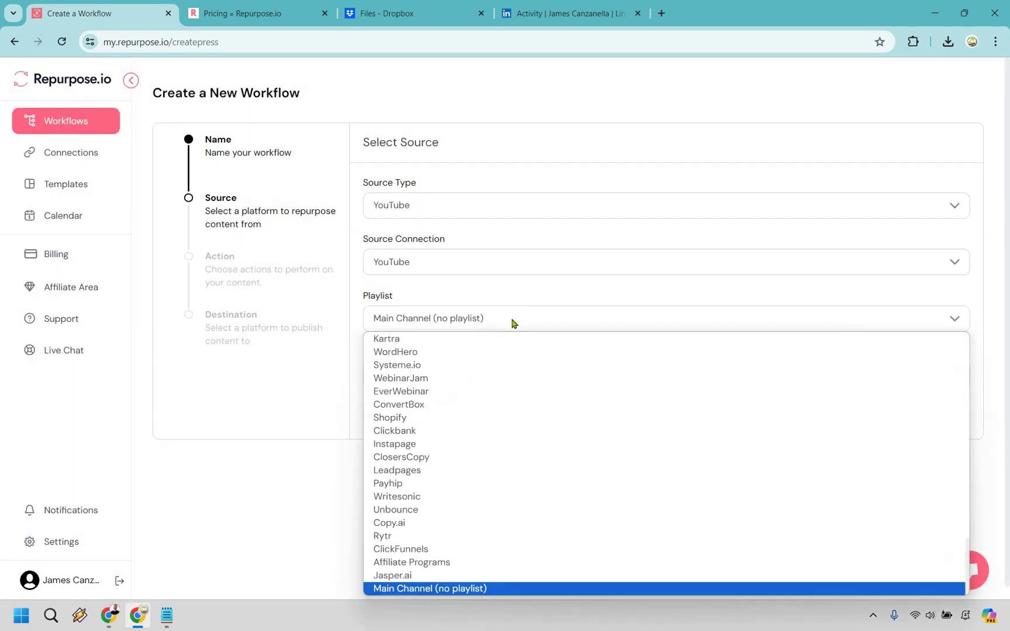
key("Escape")
left_click(514, 380)
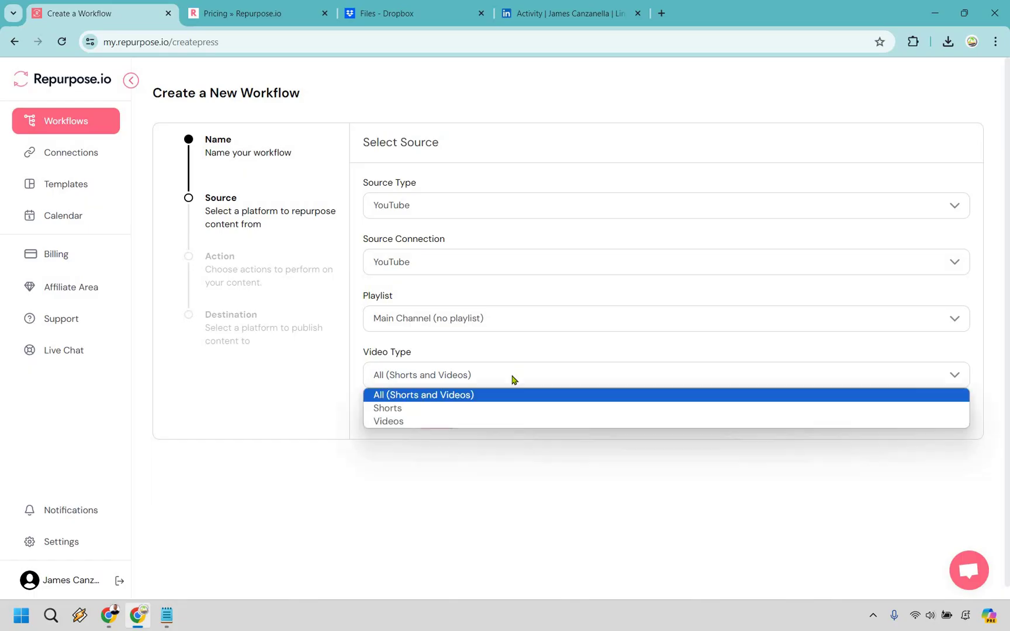
key("Escape")
key("alt+Down")
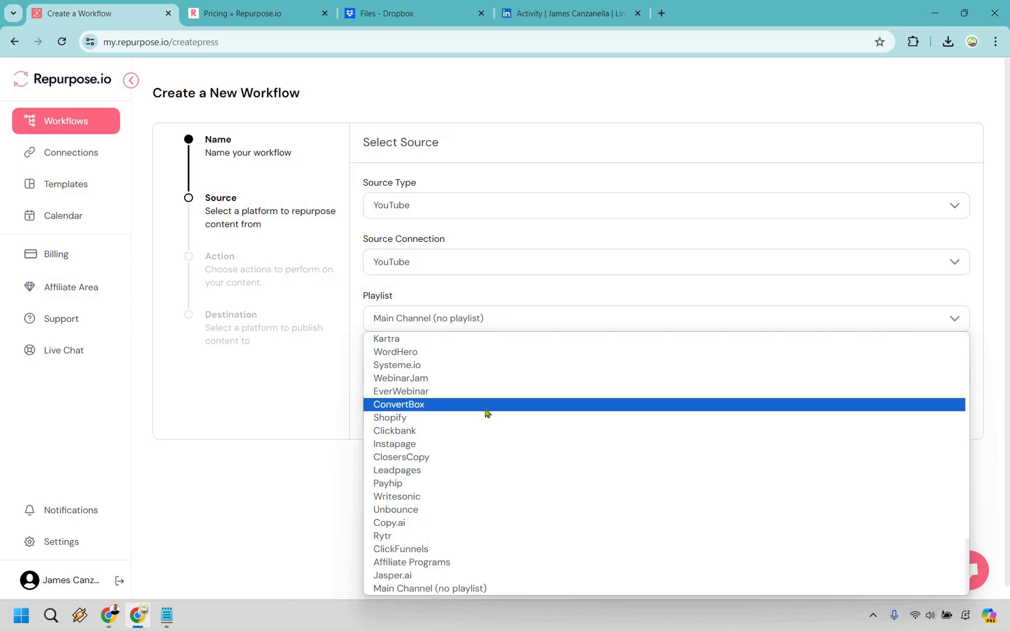
scroll(487, 412, "up", 15)
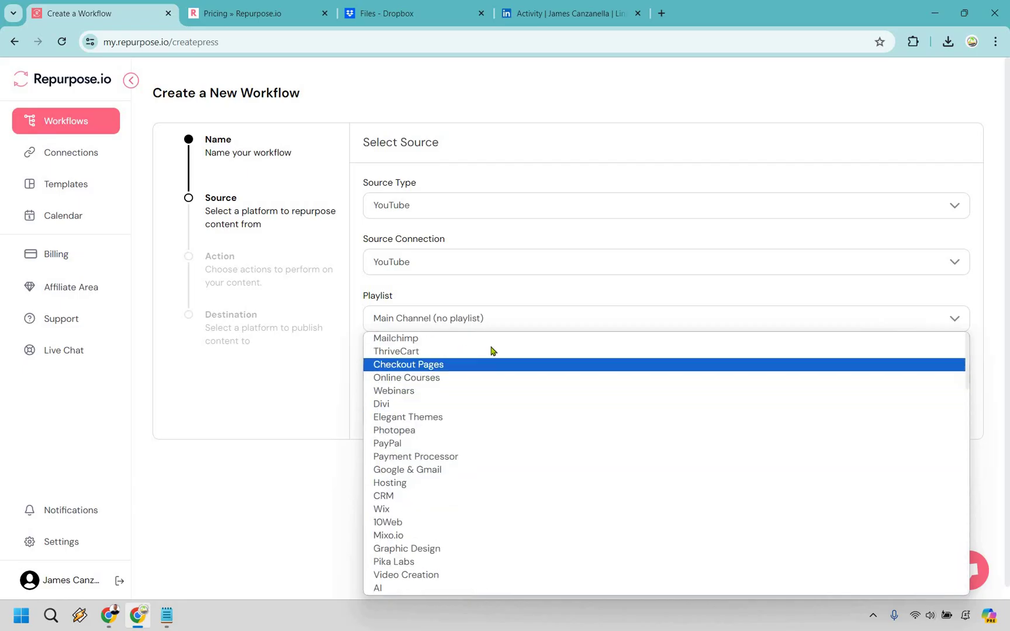
left_click(511, 352)
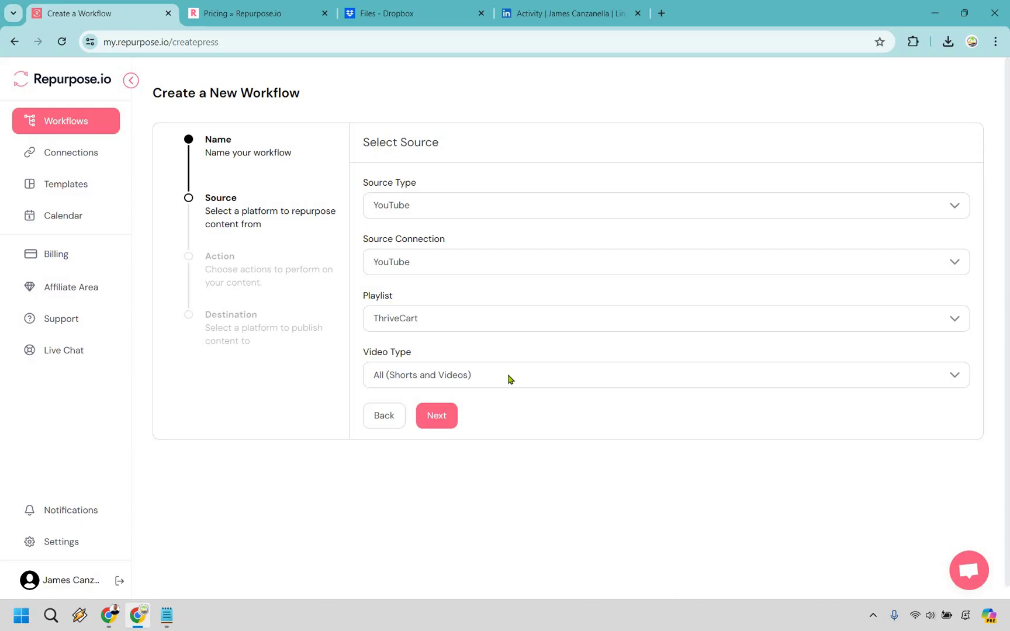
Step: Set the source video type to Videos
left_click(508, 379)
key("Down")
key("Down")
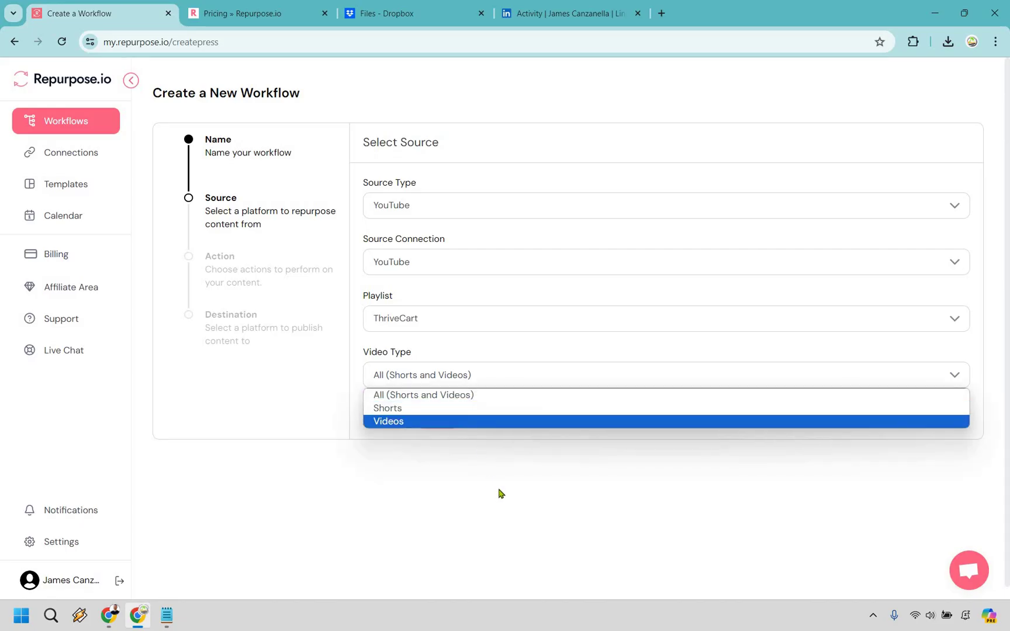
key("Return")
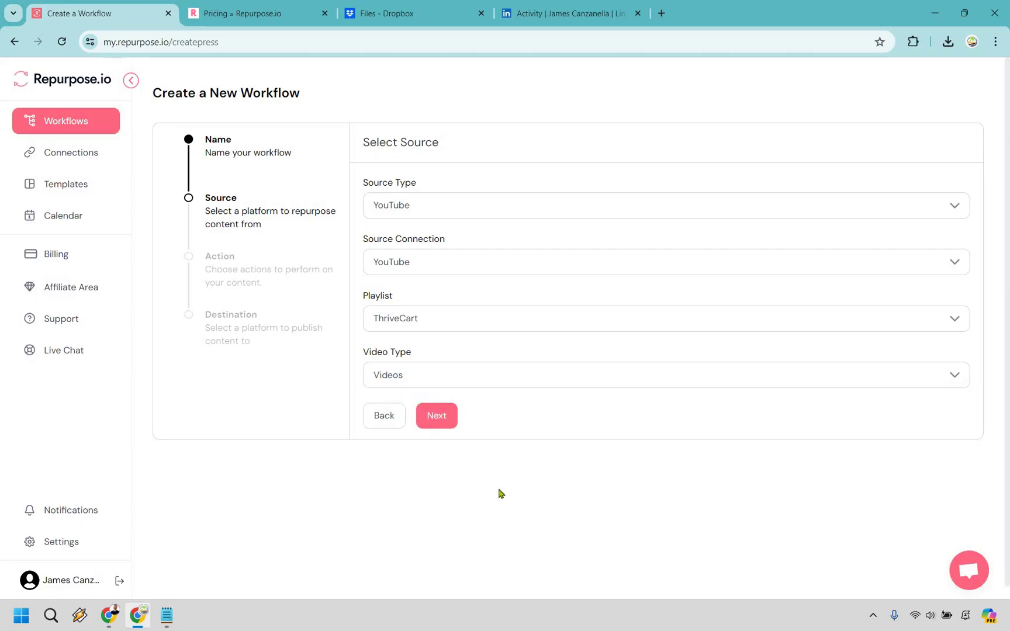
left_click(485, 381)
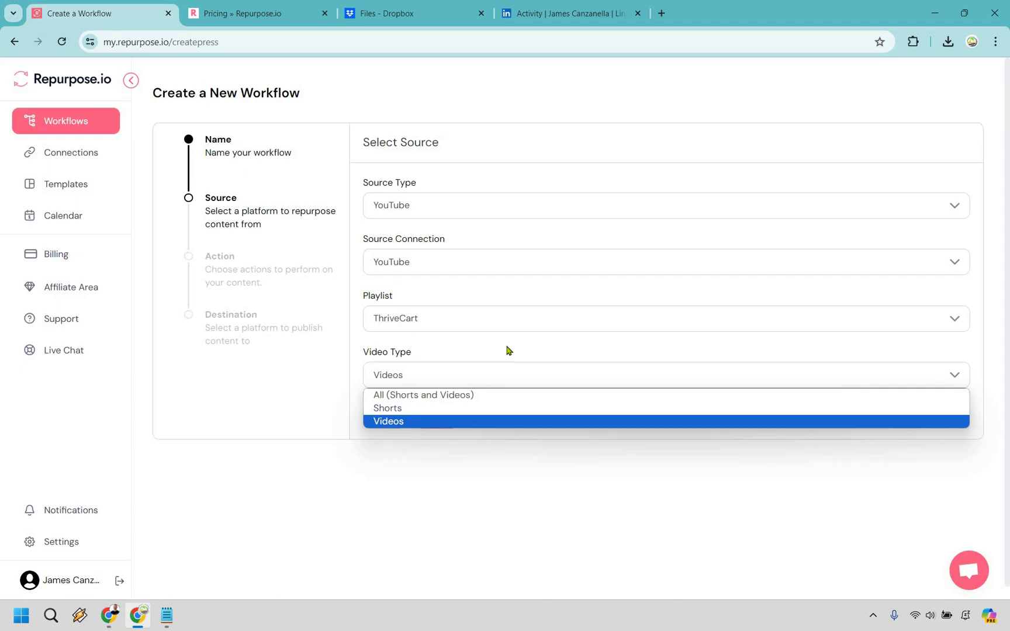
left_click(508, 350)
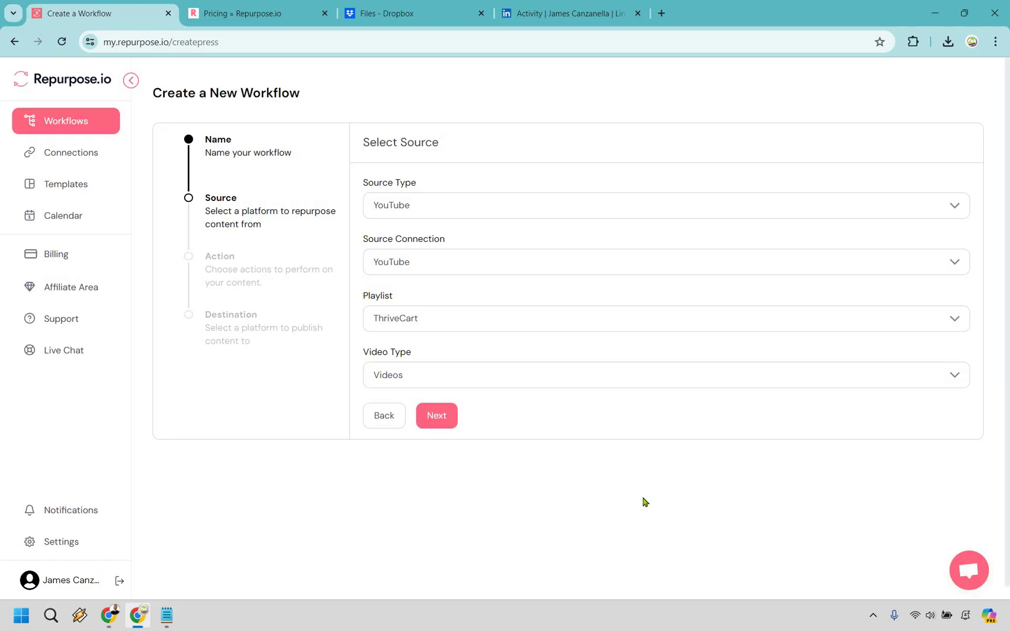
left_click(436, 416)
Step: Keep Upload Video as the action in Full Video mode
left_click(462, 209)
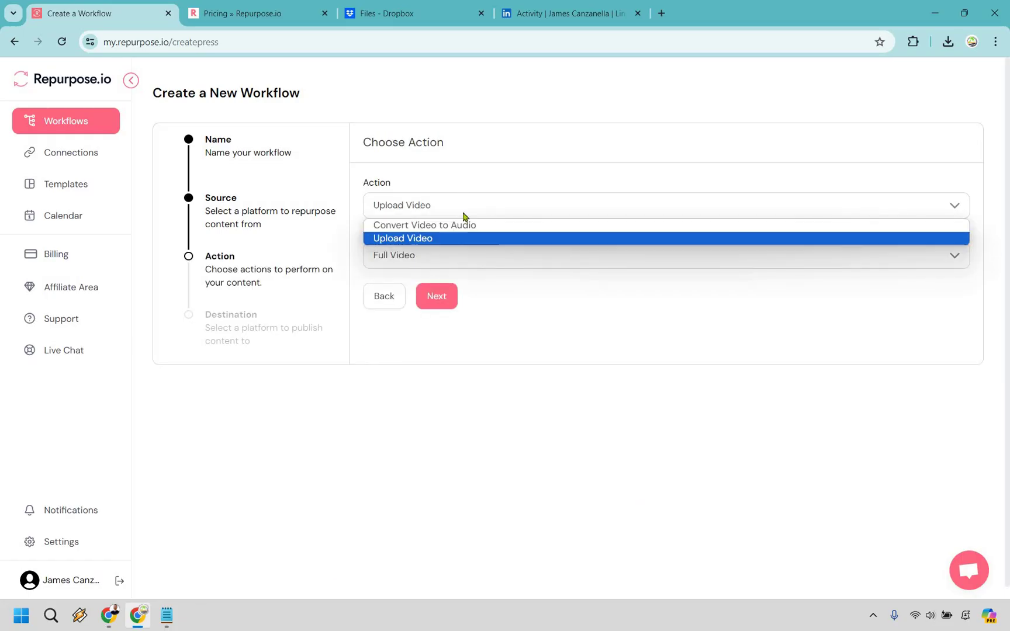
left_click(470, 256)
left_click(470, 257)
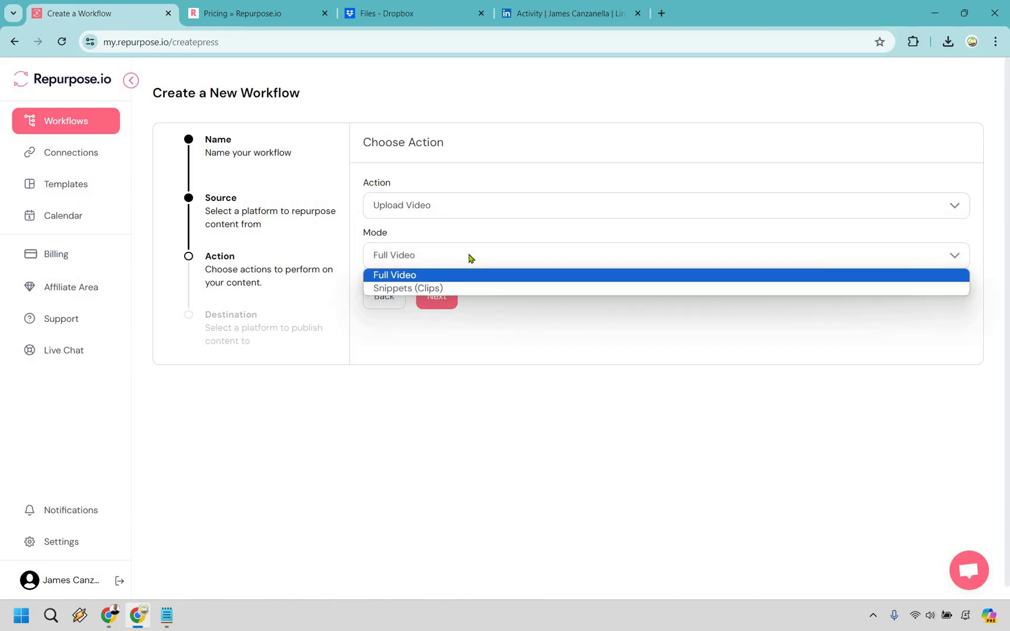
left_click(469, 258)
left_click(469, 257)
left_click(457, 276)
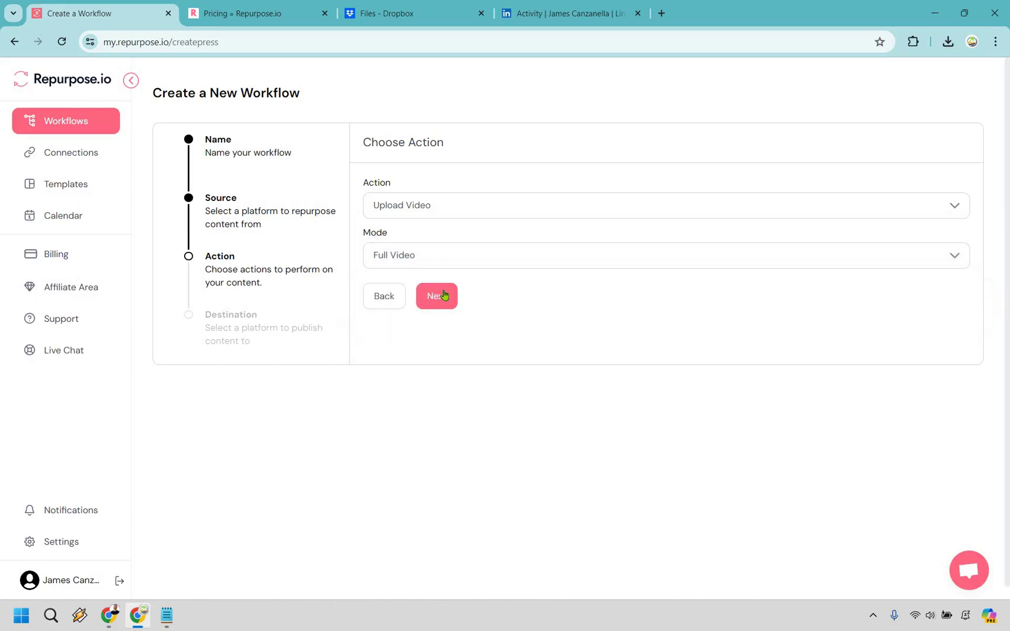
left_click(442, 298)
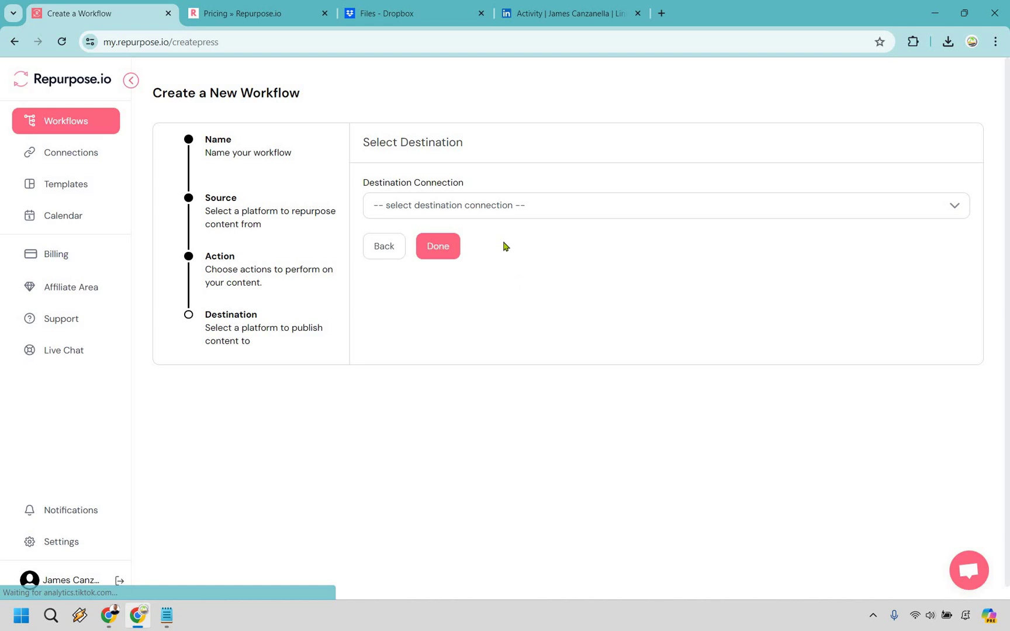
Step: Choose LinkedIn Personal Feed as the workflow destination
left_click(498, 208)
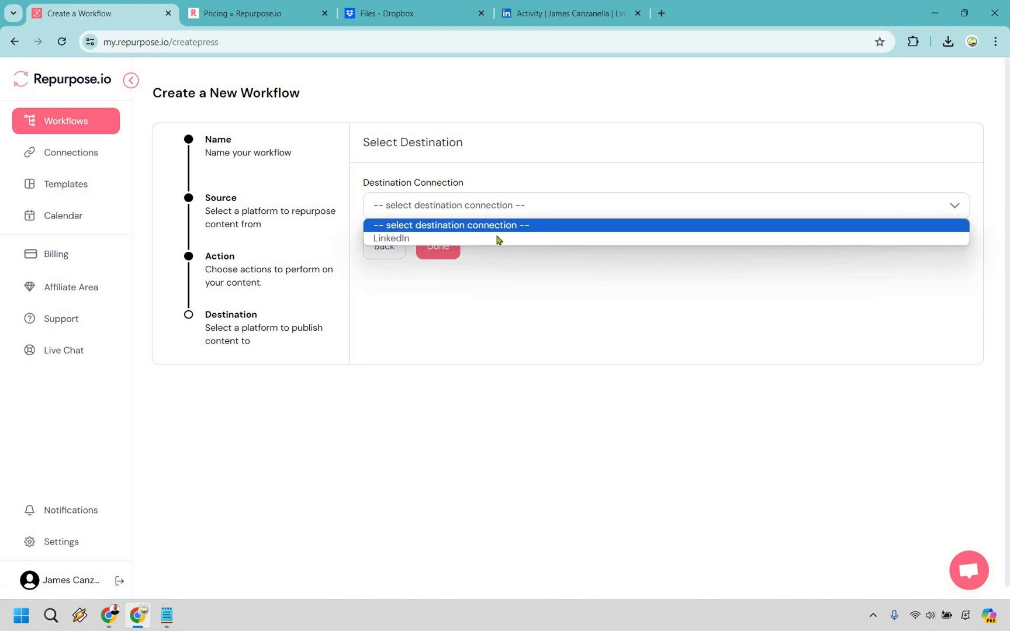
key("Return")
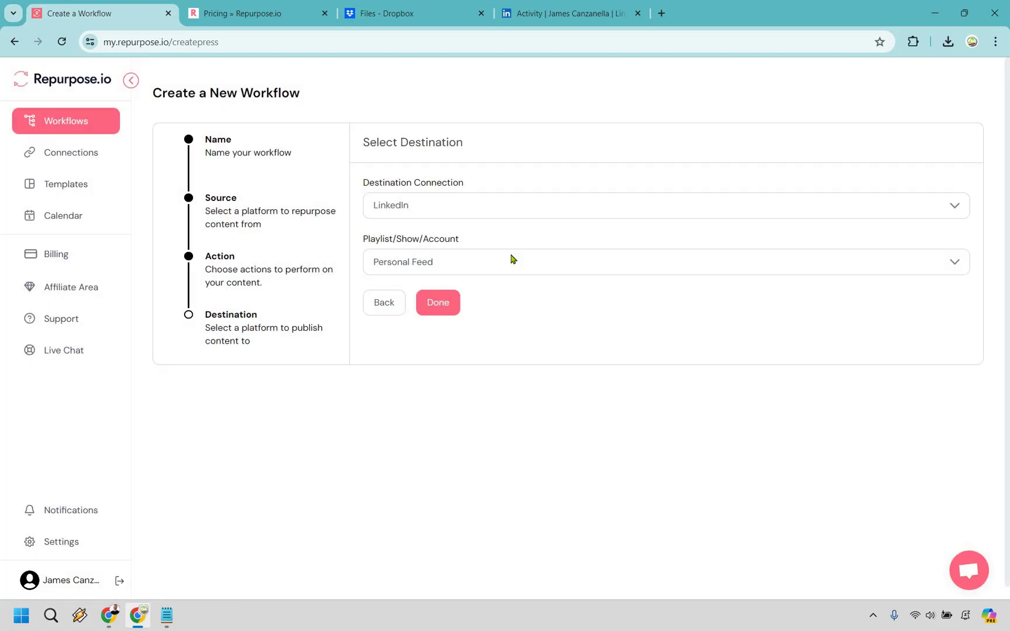
left_click(512, 259)
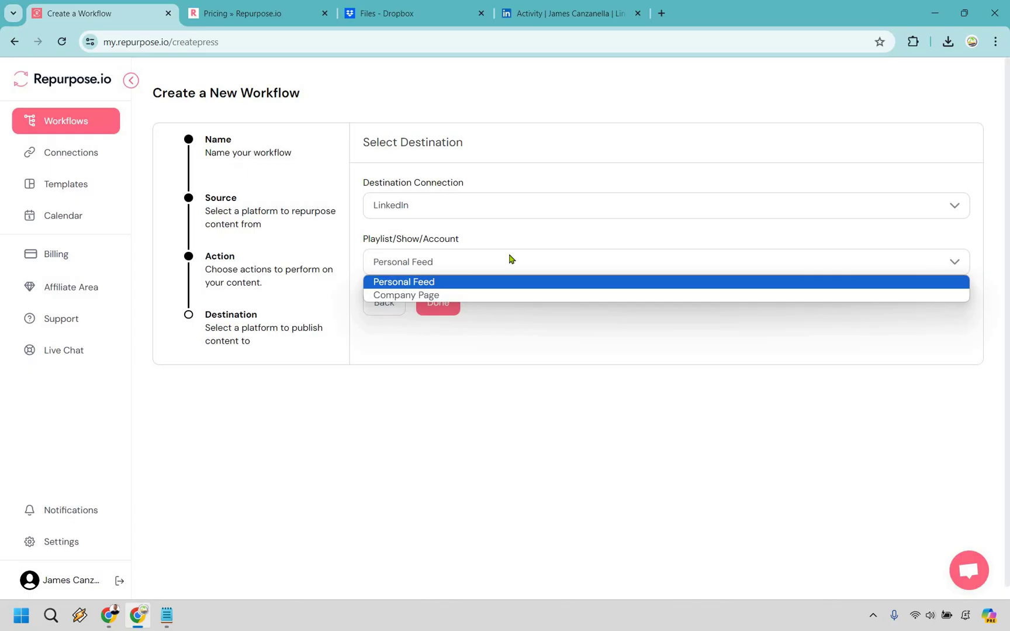
left_click(510, 259)
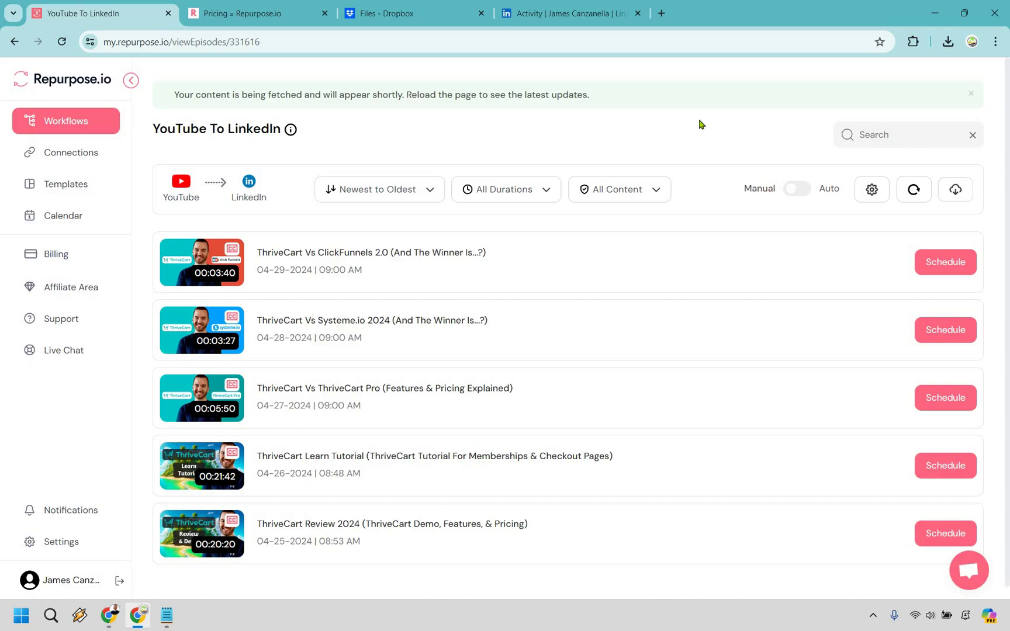
Step: Add a thumbnail to the ThriveCart Learn Tutorial post, publish it now, and refresh its status
scroll(701, 123, "down", 1)
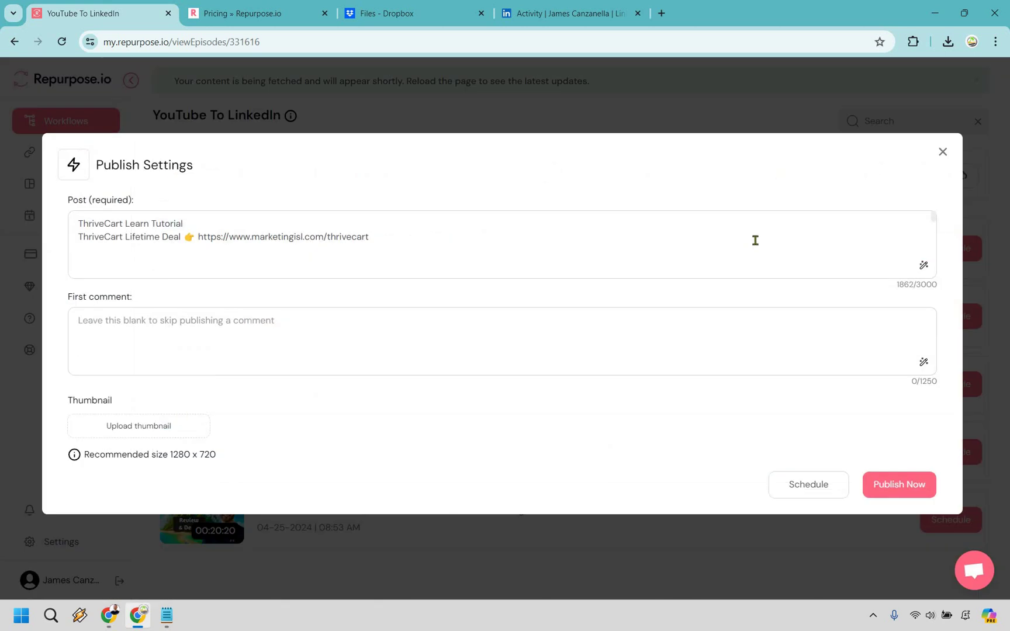
scroll(755, 240, "down", 10)
scroll(760, 242, "up", 10)
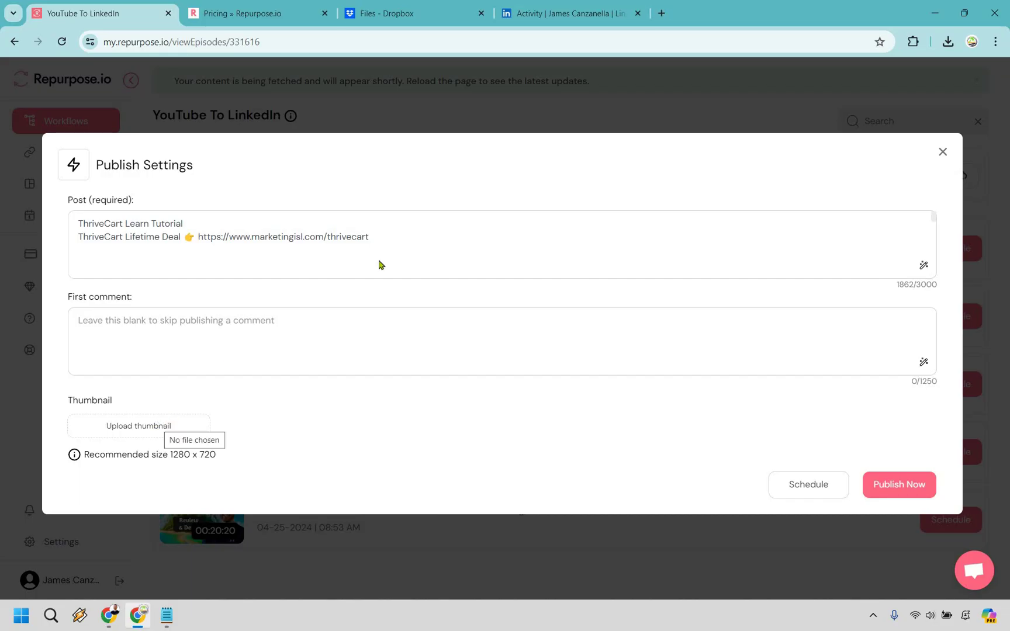
left_click(159, 428)
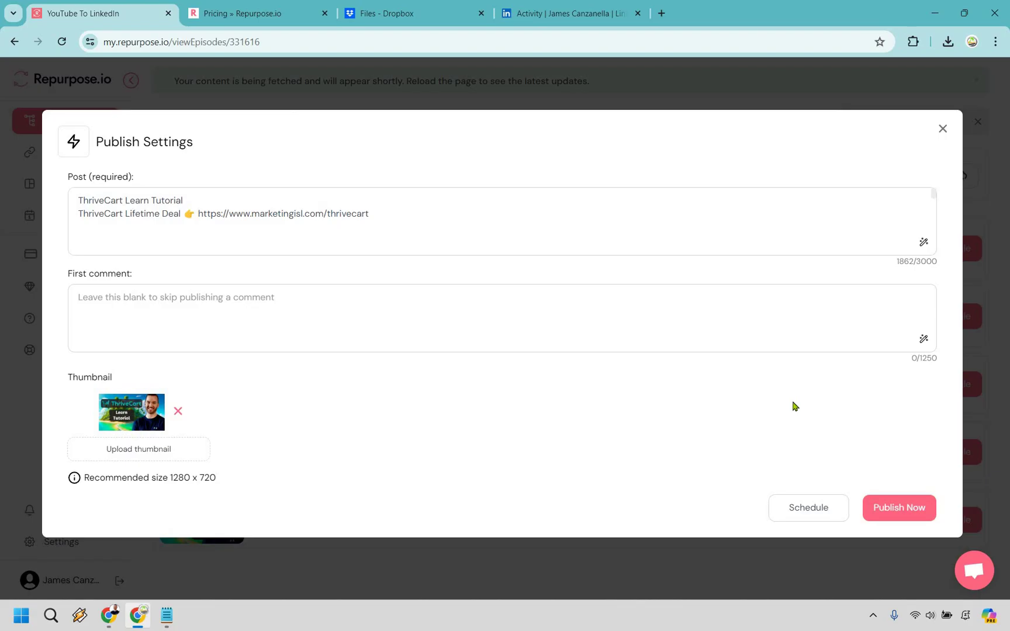
left_click(901, 512)
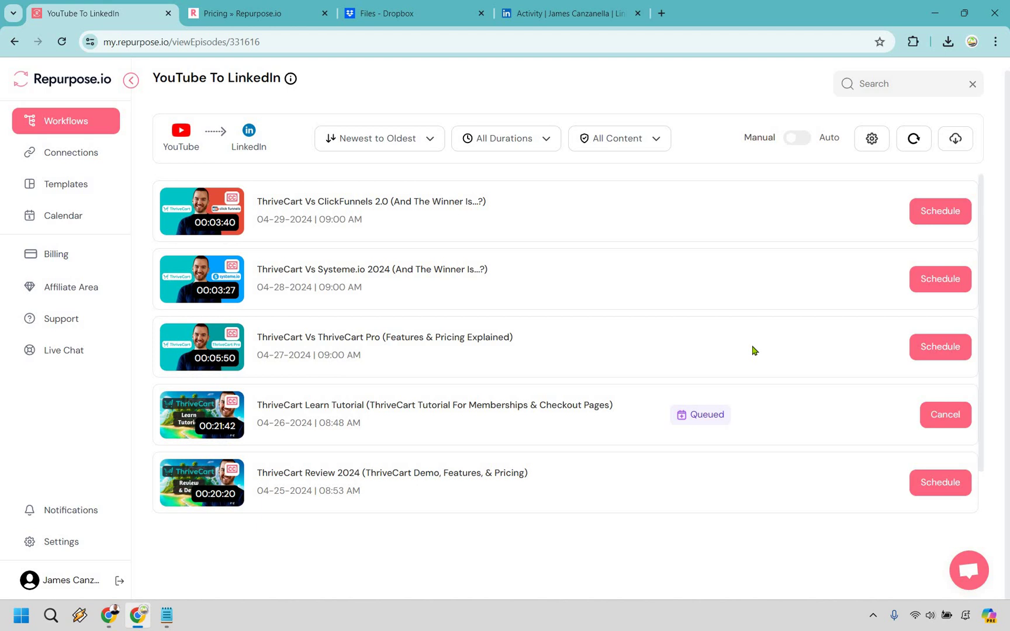
left_click(914, 145)
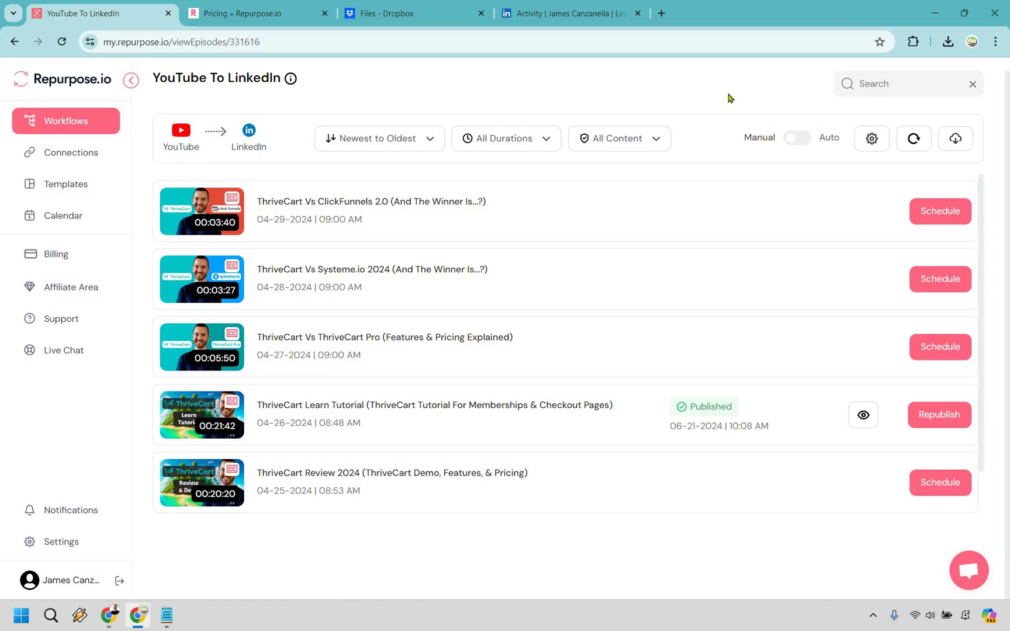
Step: Open the ThriveCart Learn Tutorial post from LinkedIn Videos activity and review its text and video
left_click(578, 18)
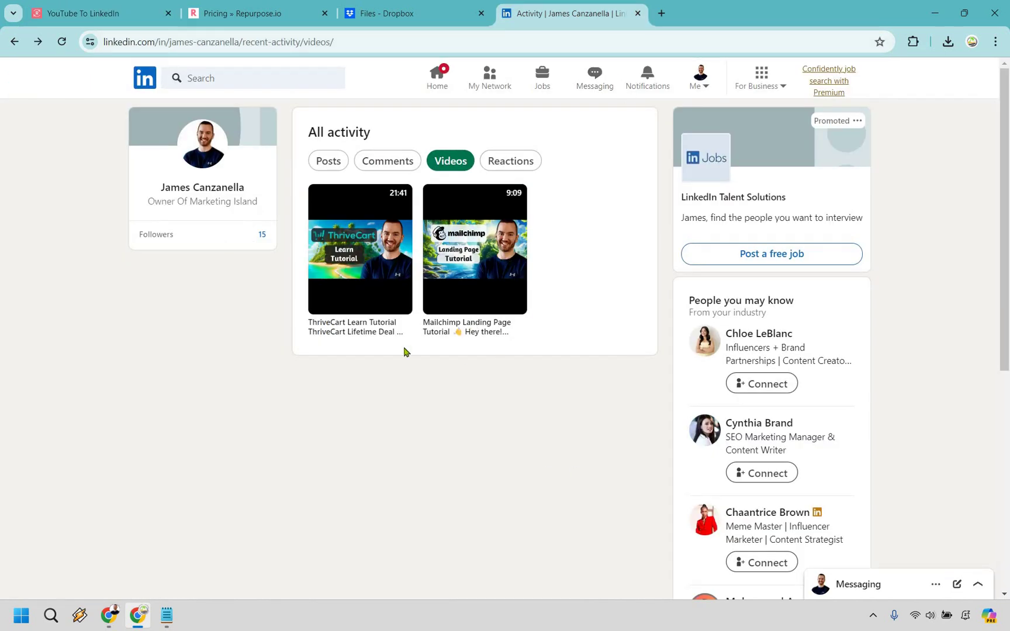
left_click(366, 342)
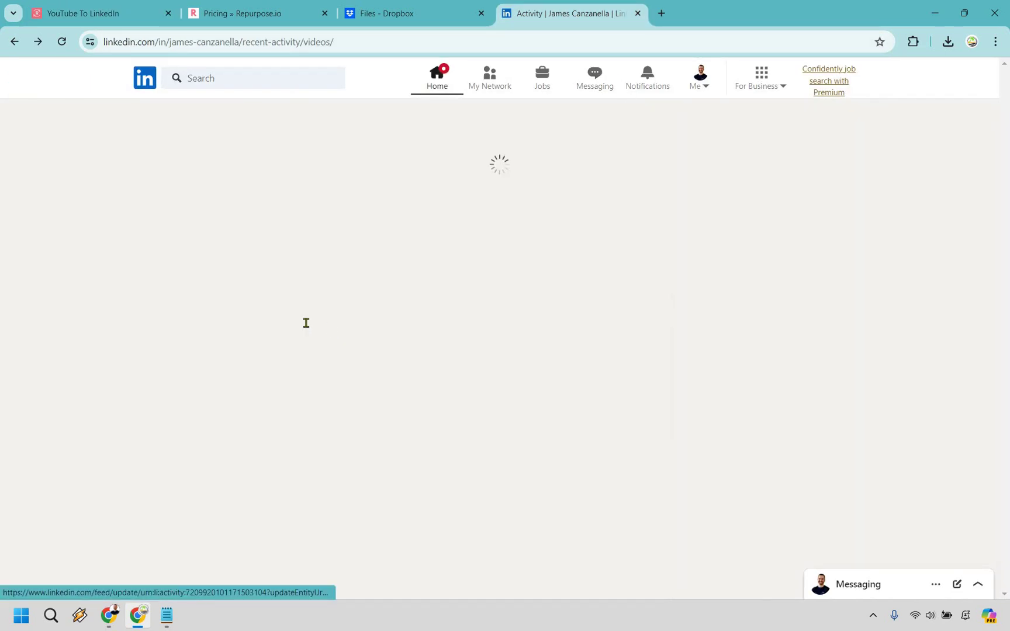
scroll(354, 264, "down", 7)
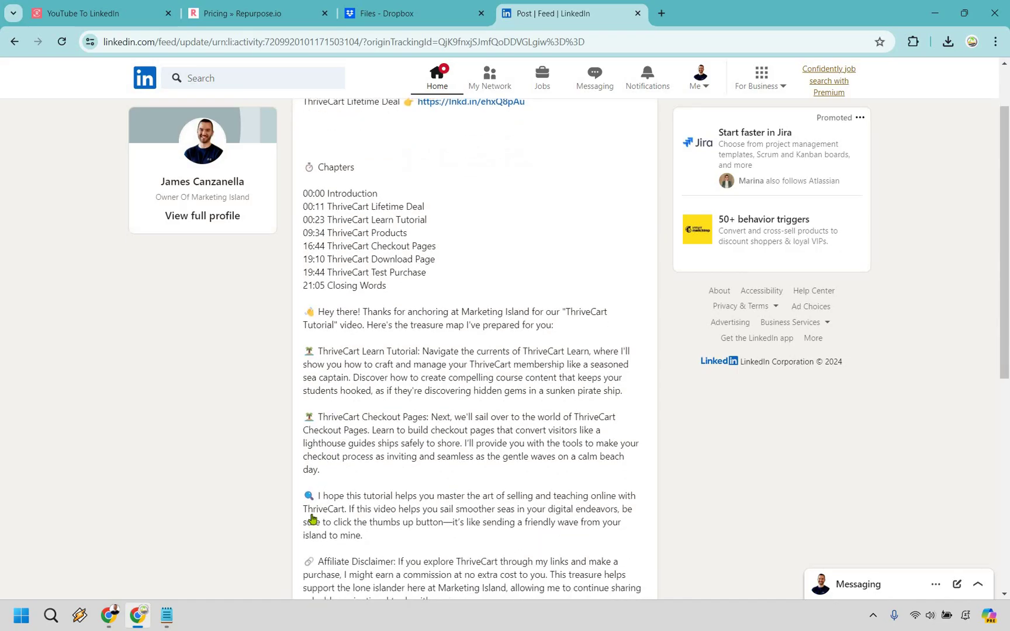
key("space")
scroll(233, 299, "down", 1)
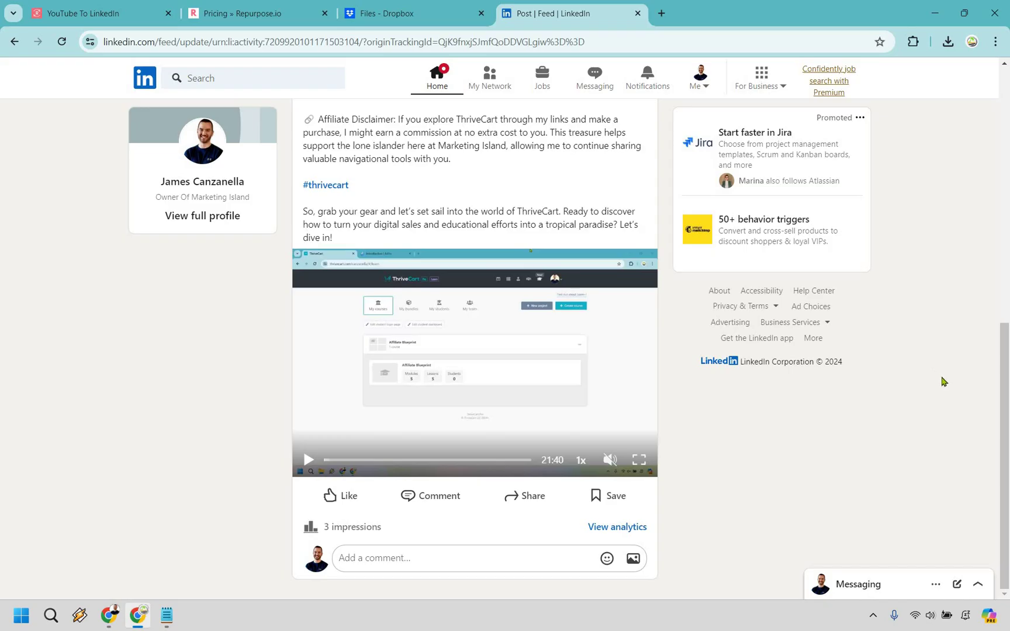
scroll(942, 381, "up", 9)
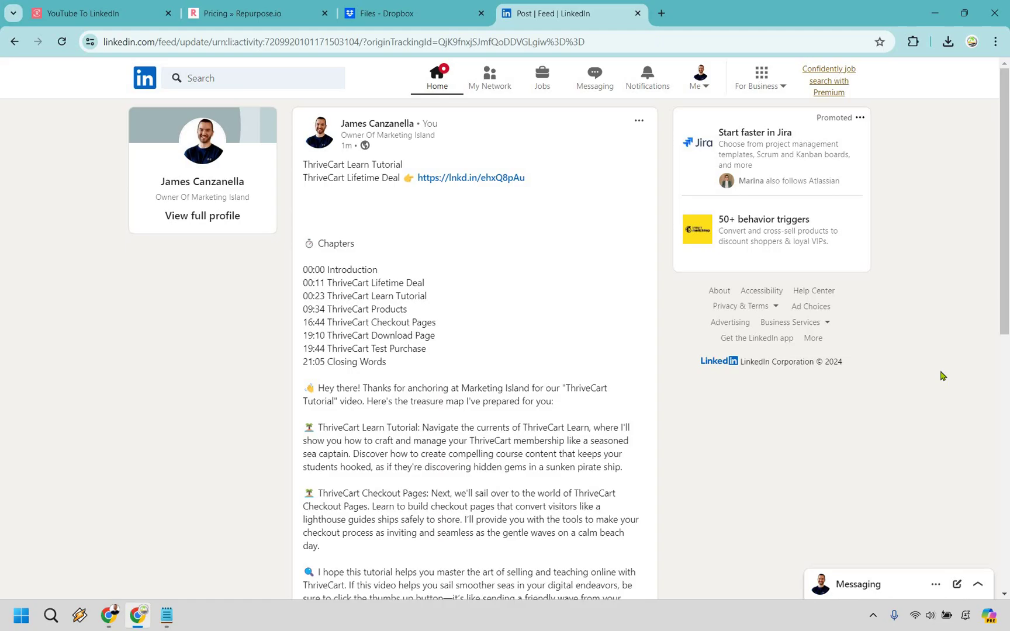
scroll(943, 371, "down", 9)
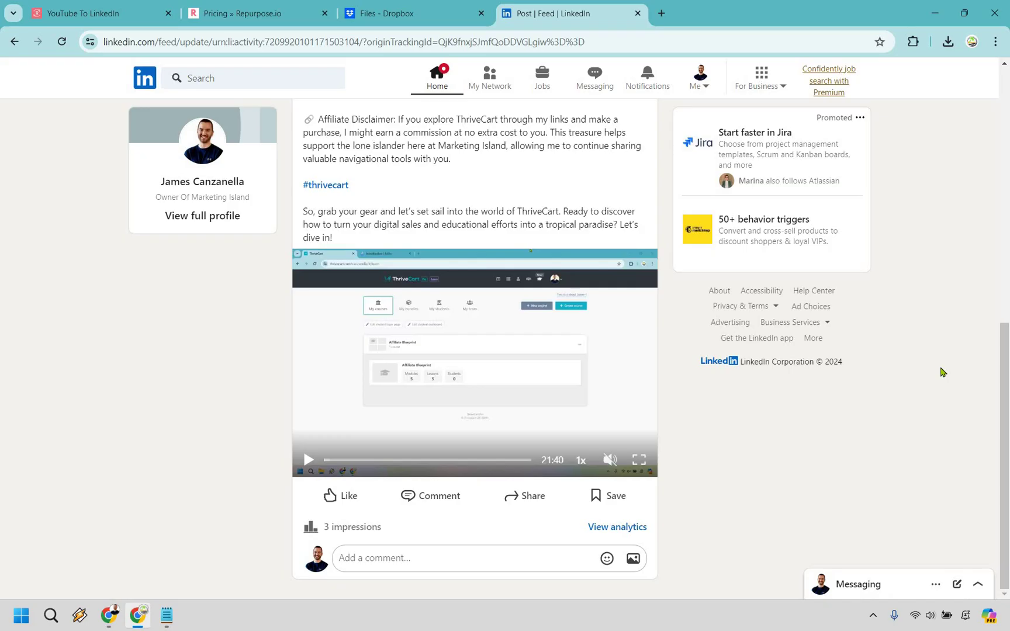
Step: Return to the YouTube To LinkedIn workflow and glance at the repurposing ideas notes
left_click(95, 5)
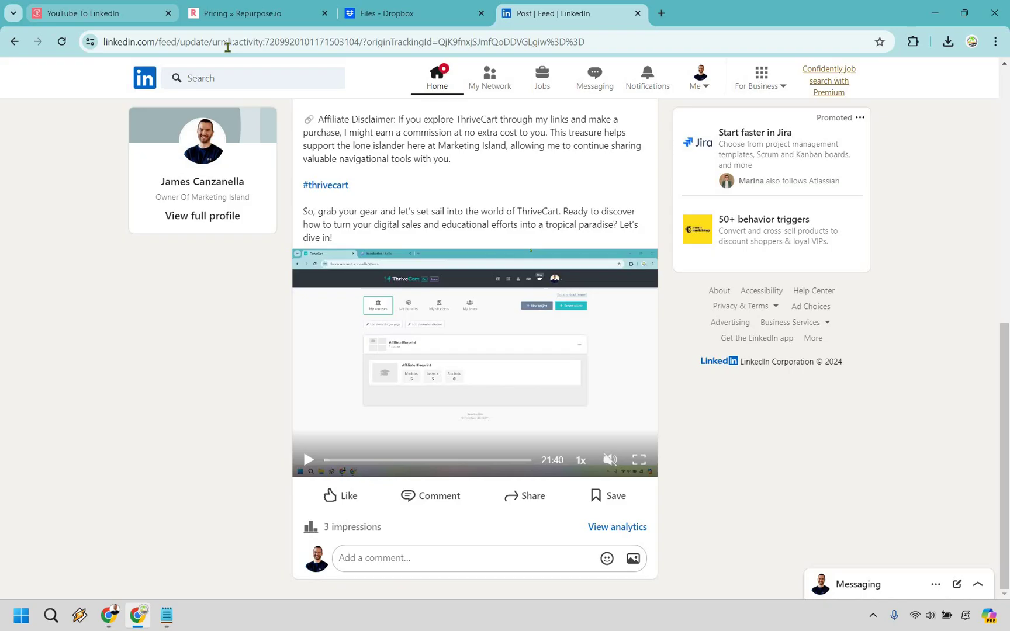
left_click(168, 620)
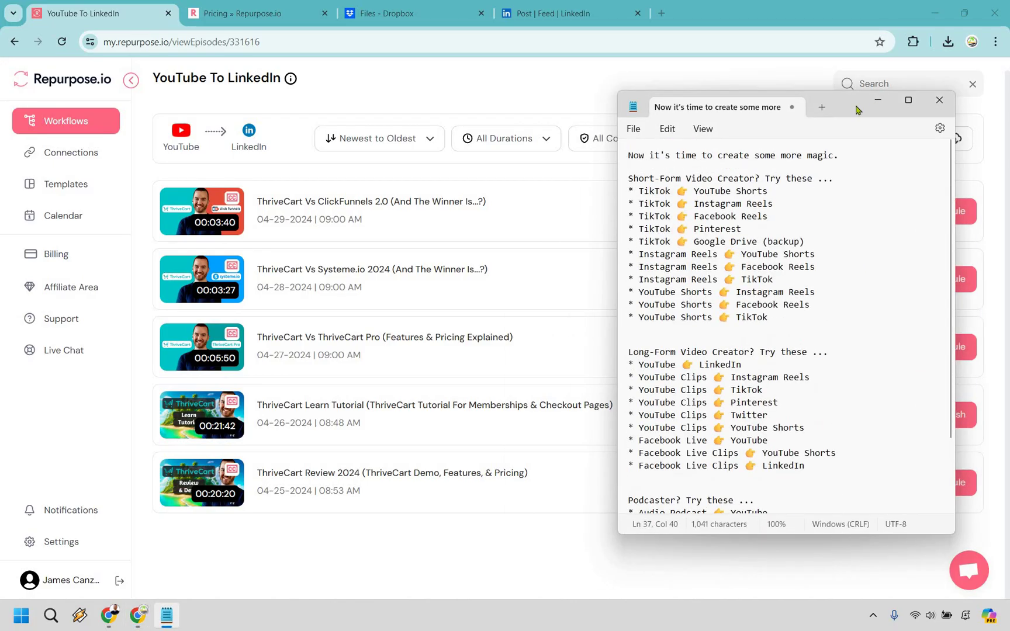
left_click(877, 106)
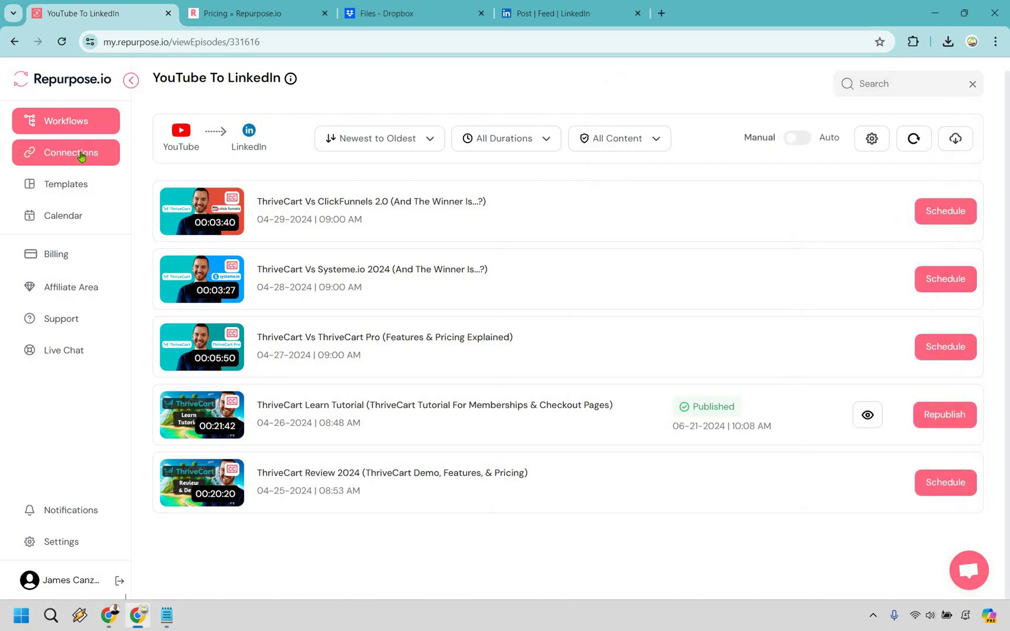
Step: Add and authorize a new Dropbox connection
left_click(82, 154)
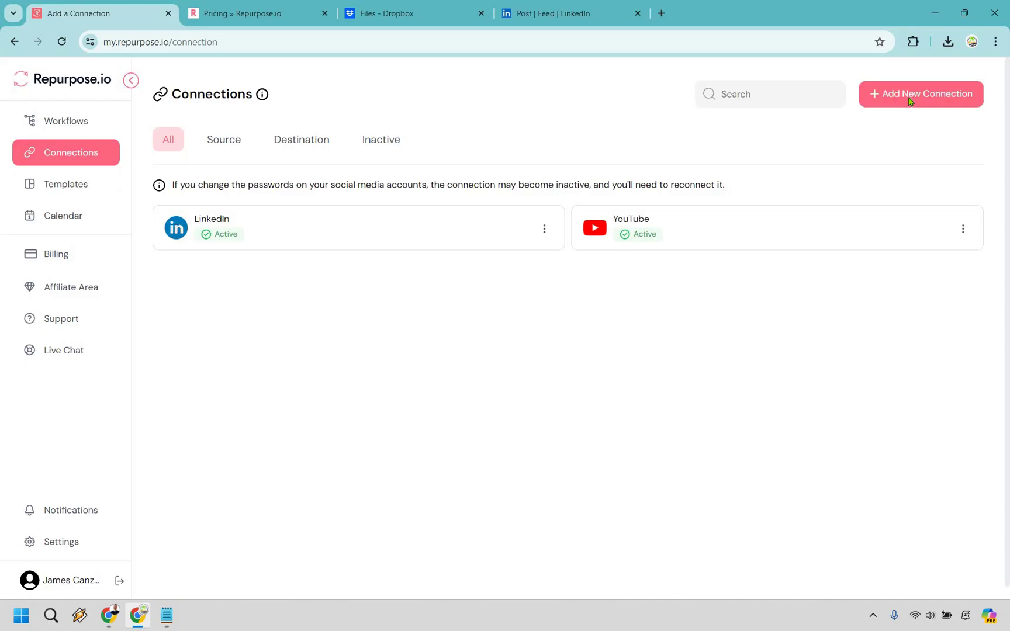
left_click(905, 97)
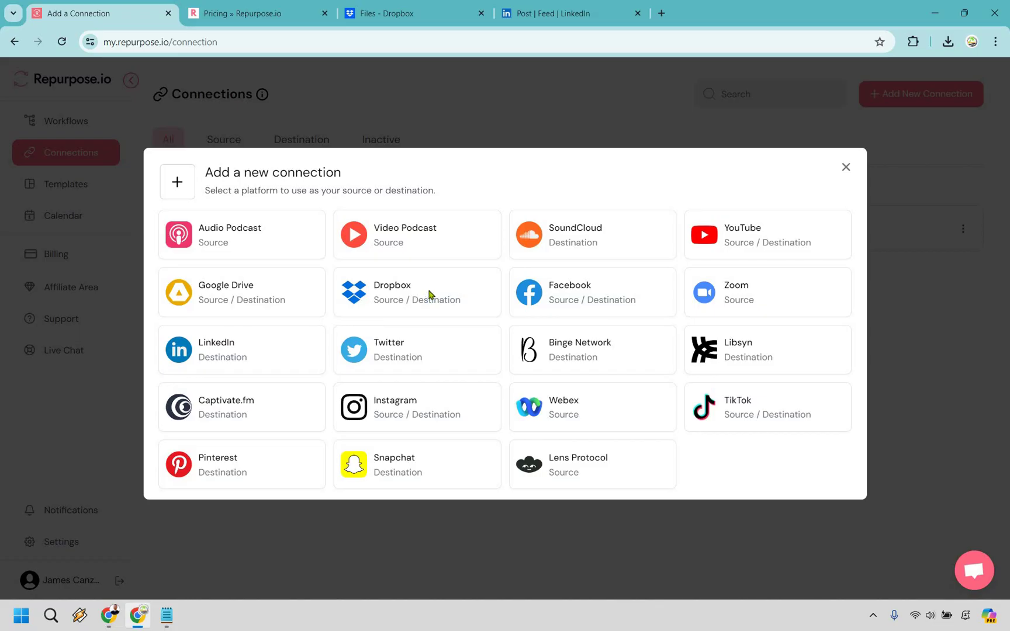
left_click(430, 295)
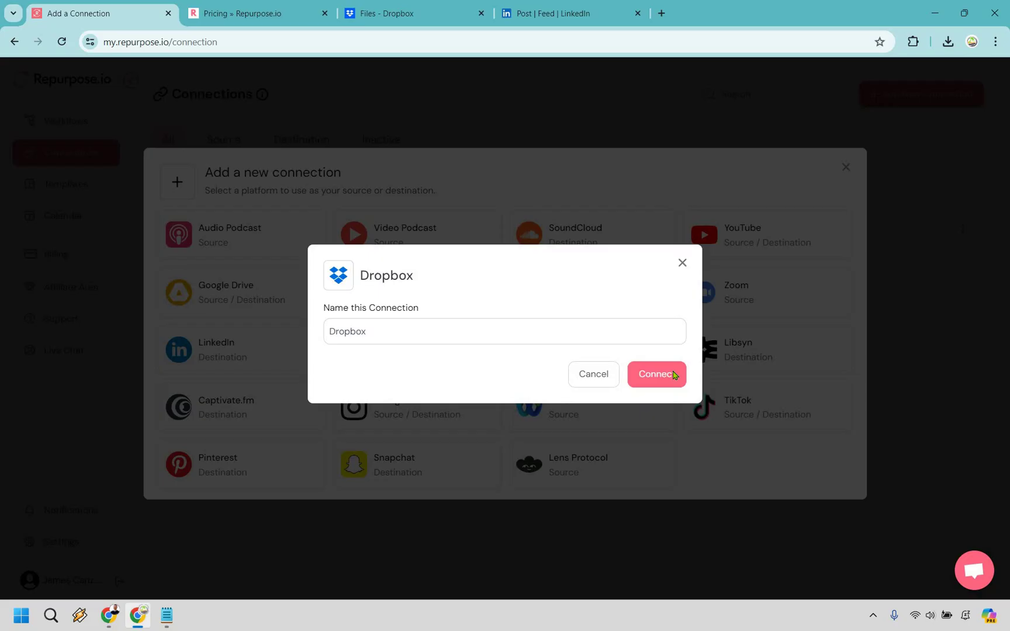
left_click(674, 376)
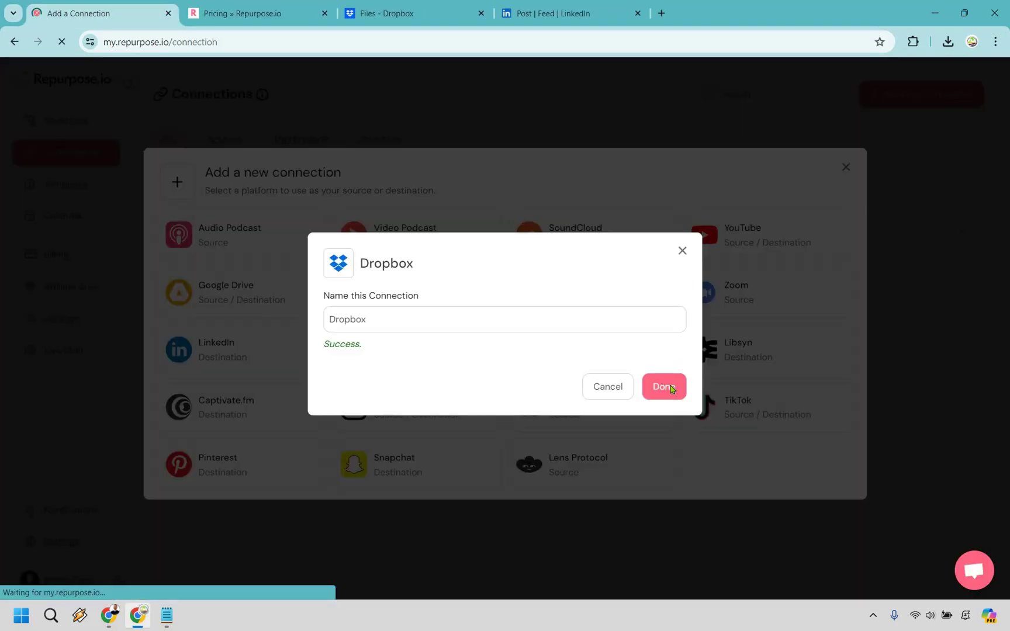
left_click(673, 387)
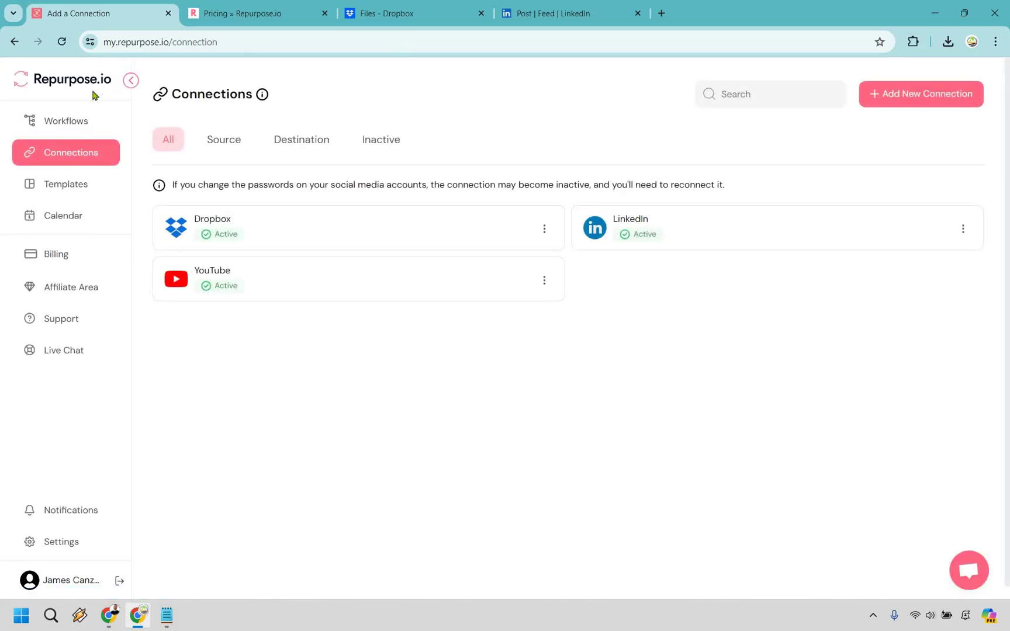
Step: Start a new workflow sourcing all shorts and videos from the YouTube Landing Page playlist
left_click(64, 121)
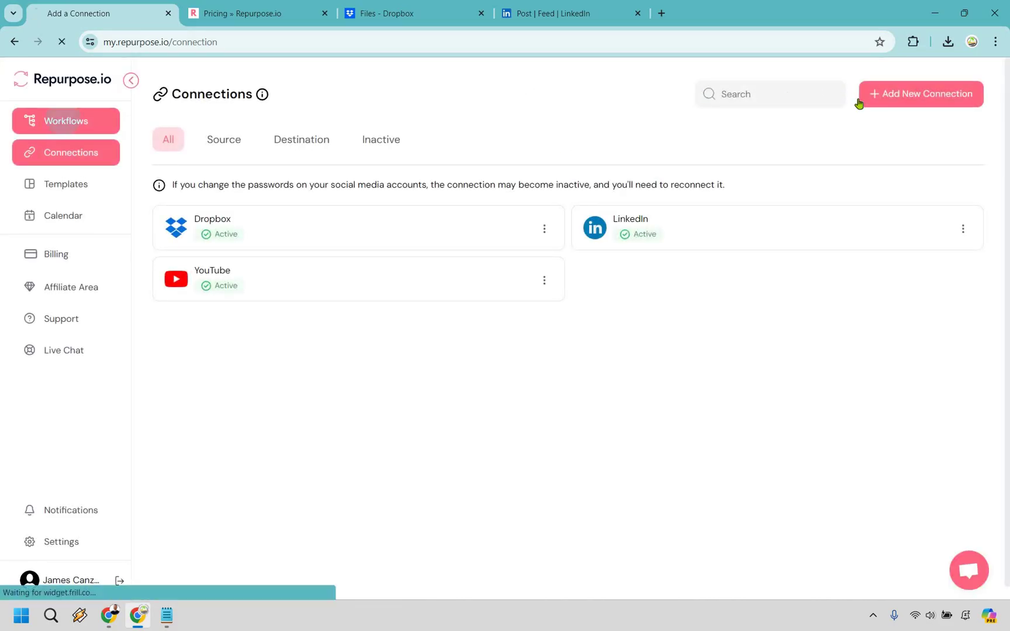
left_click(386, 255)
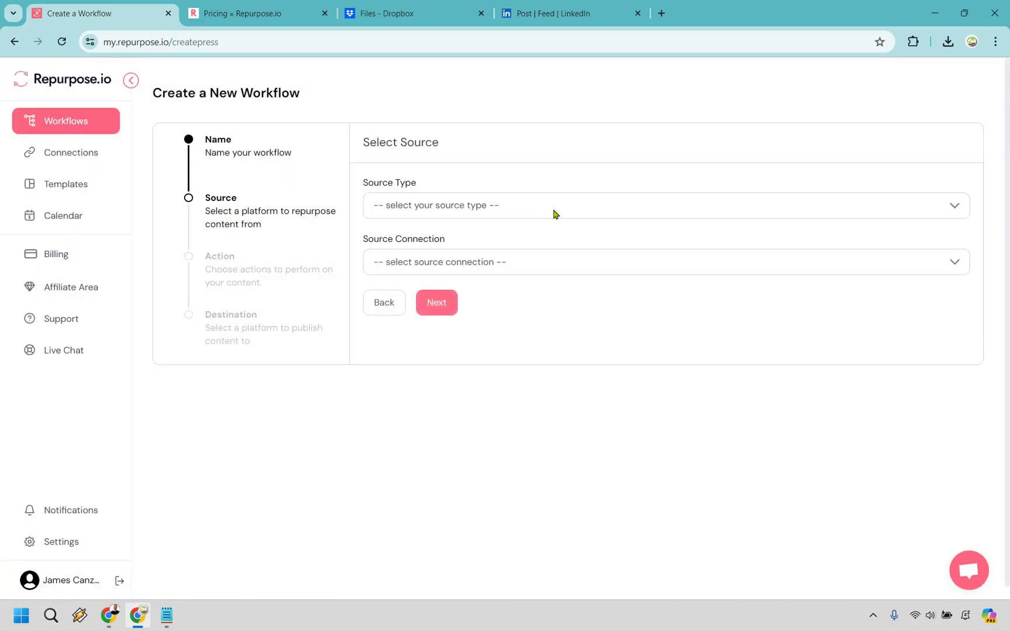
left_click(553, 213)
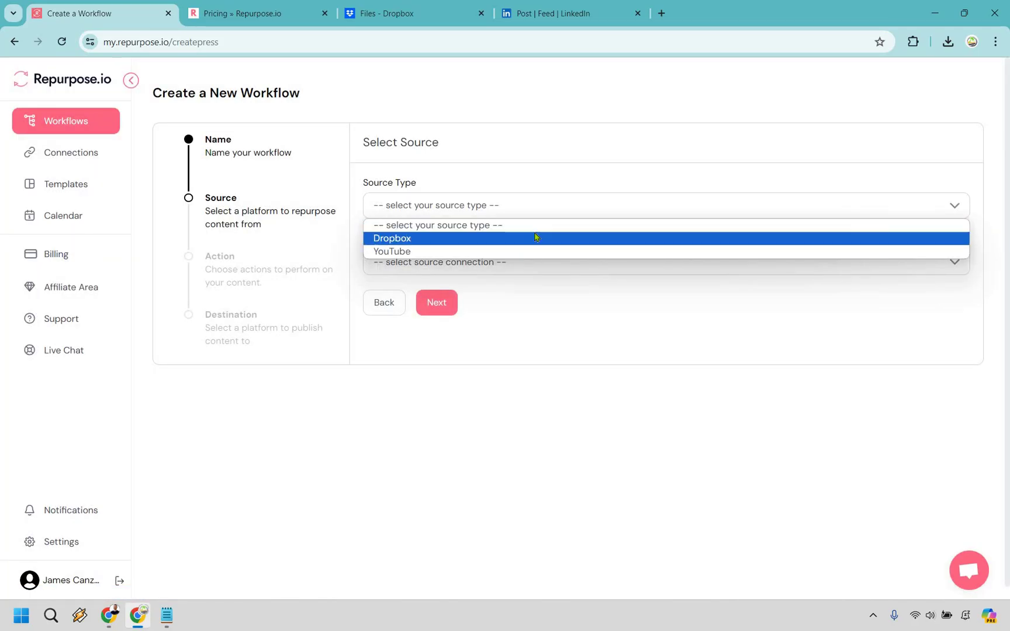
left_click(509, 252)
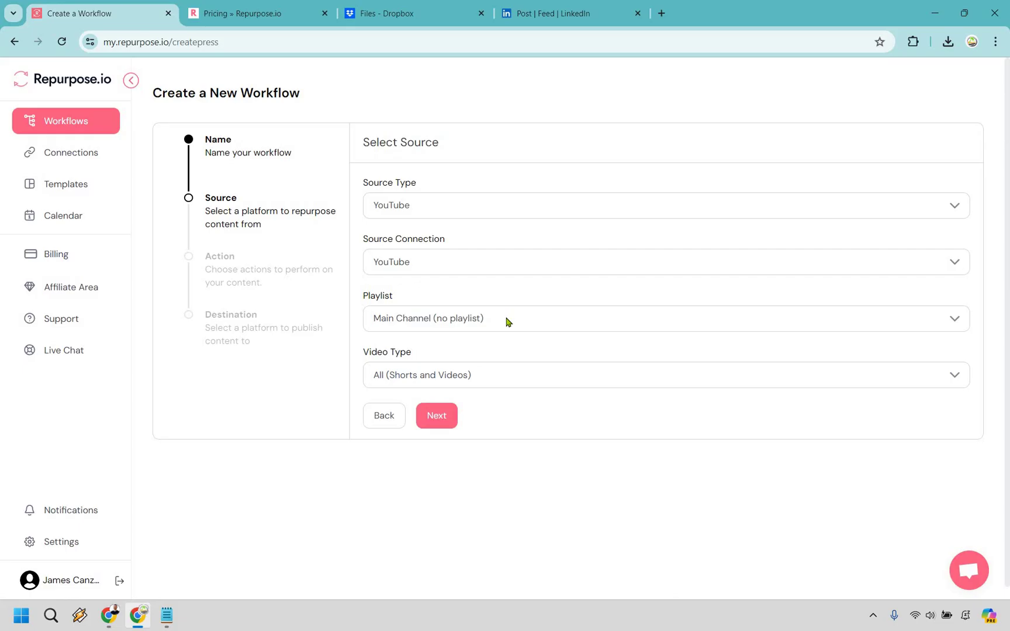
left_click(508, 321)
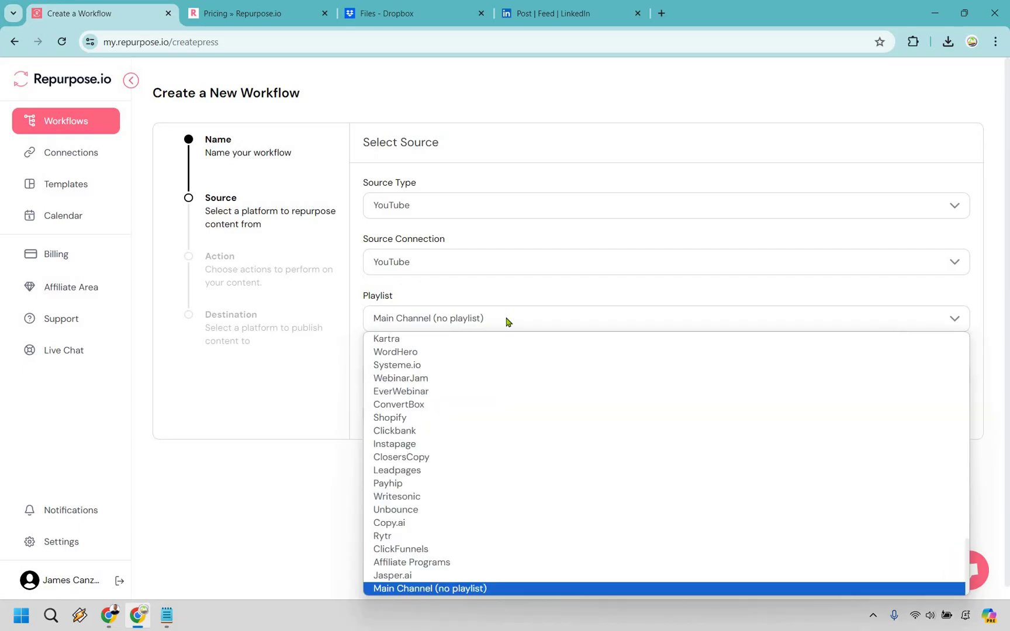
left_click(507, 321)
key("space")
scroll(483, 429, "up", 5)
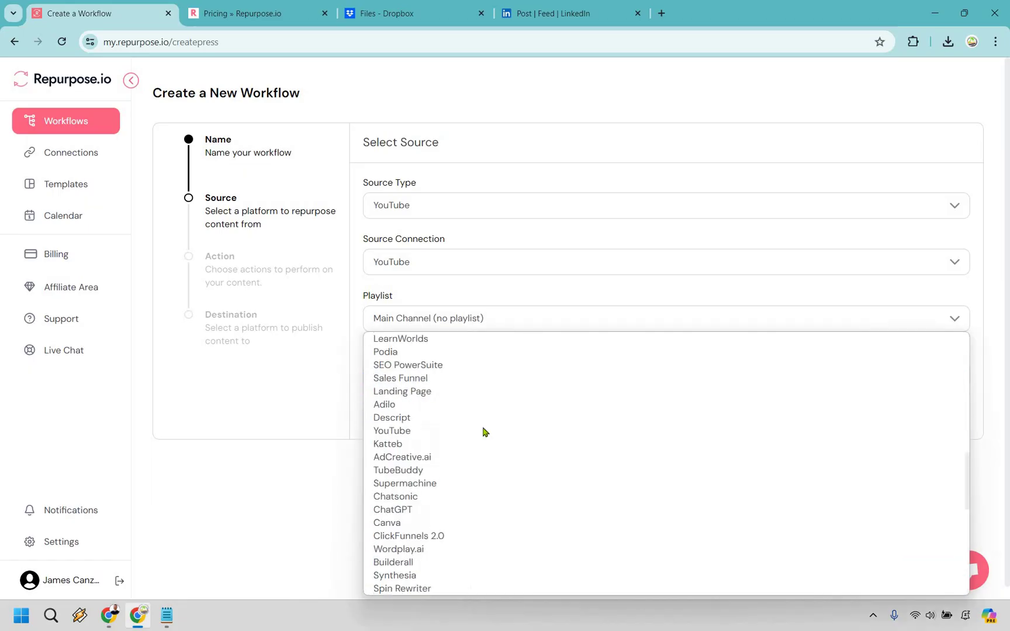
scroll(438, 525, "up", 2)
key("Up")
key("Up")
key("Up")
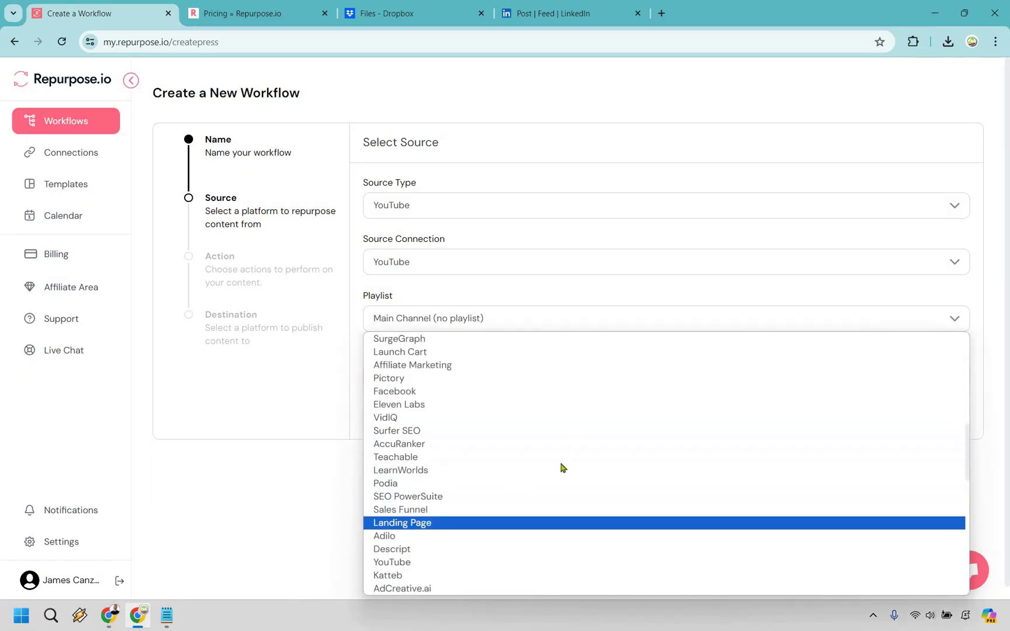
key("Return")
left_click(535, 372)
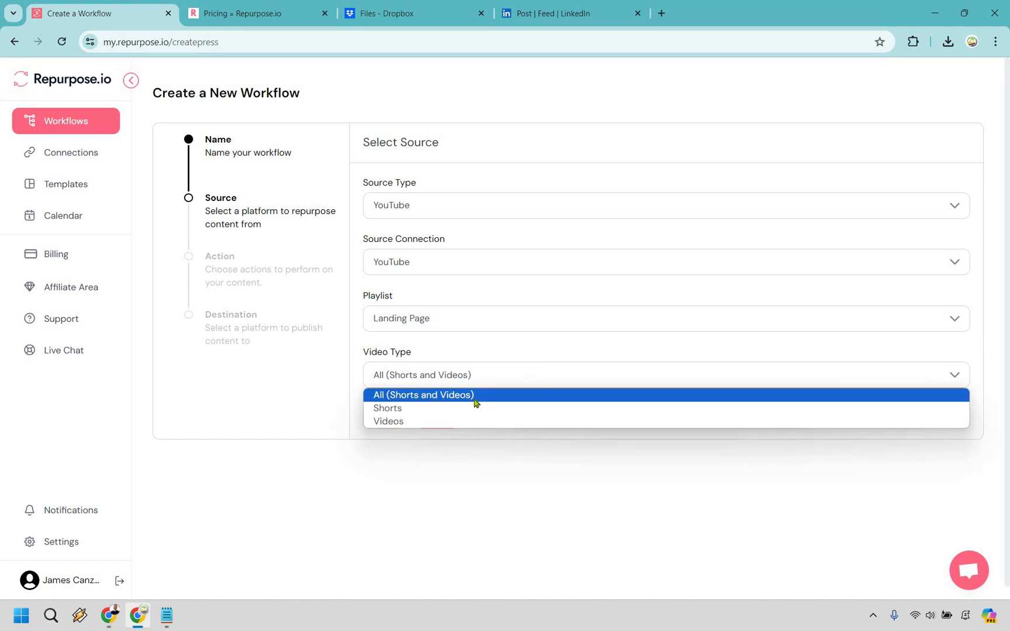
left_click(475, 399)
Step: Keep Upload Video in Full Video mode and set Dropbox as the destination
left_click(444, 419)
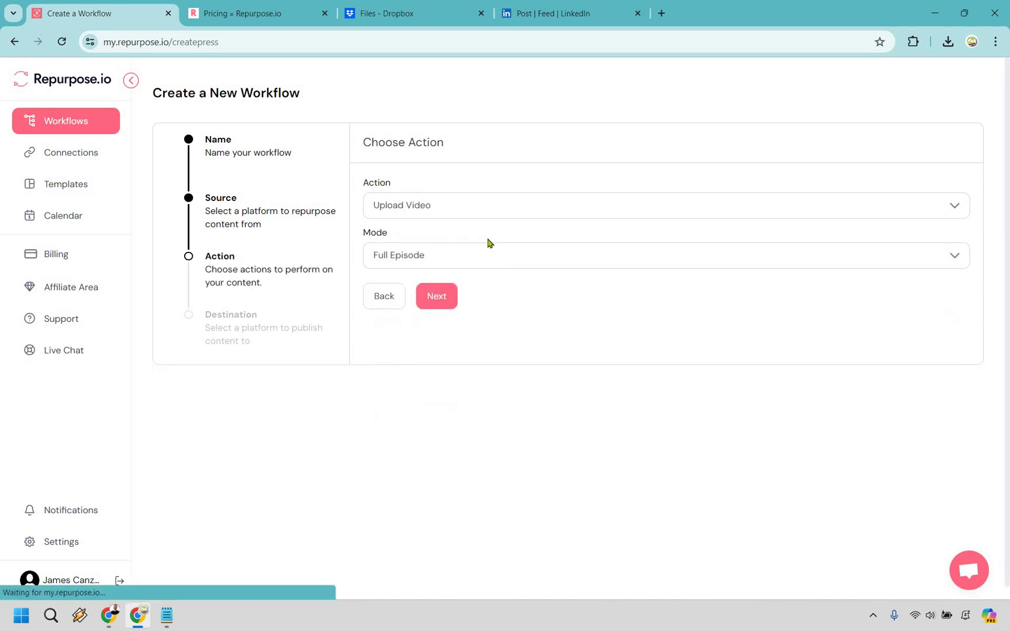
left_click(490, 212)
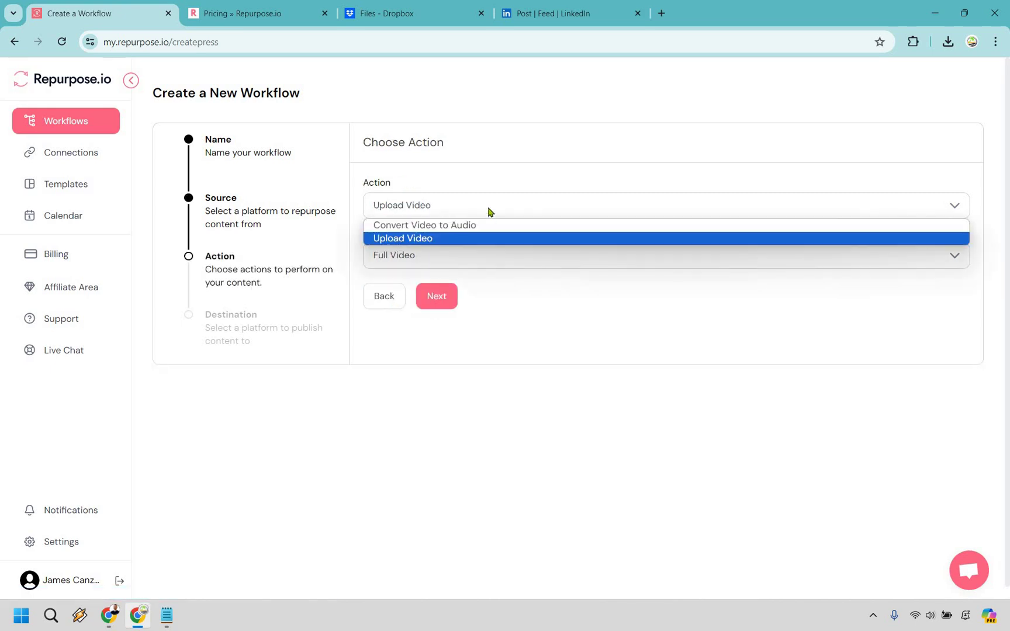
left_click(491, 255)
left_click(442, 300)
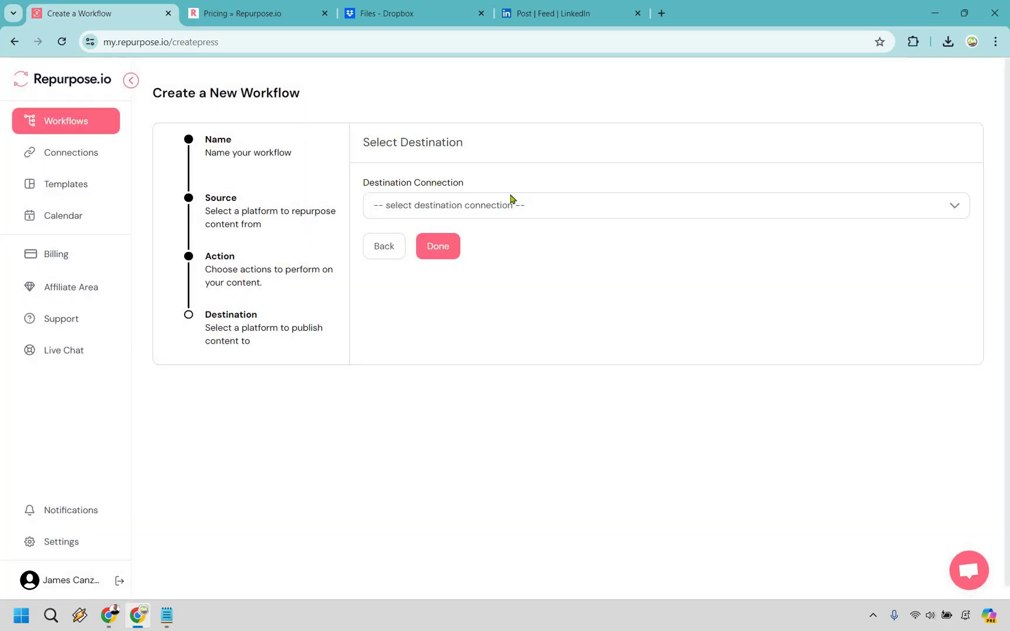
left_click(497, 209)
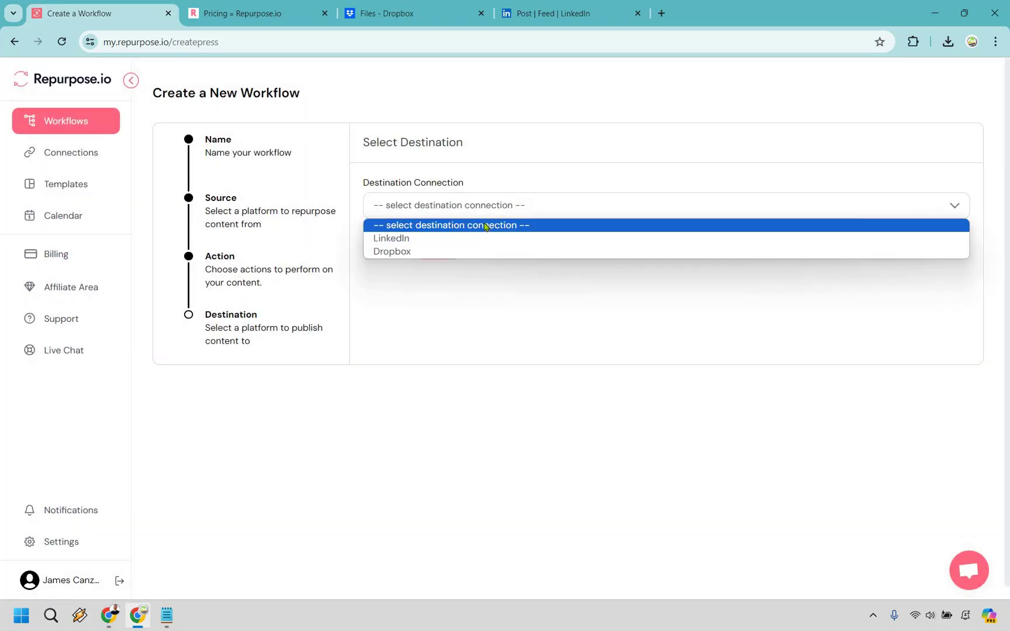
key("Down")
key("Down")
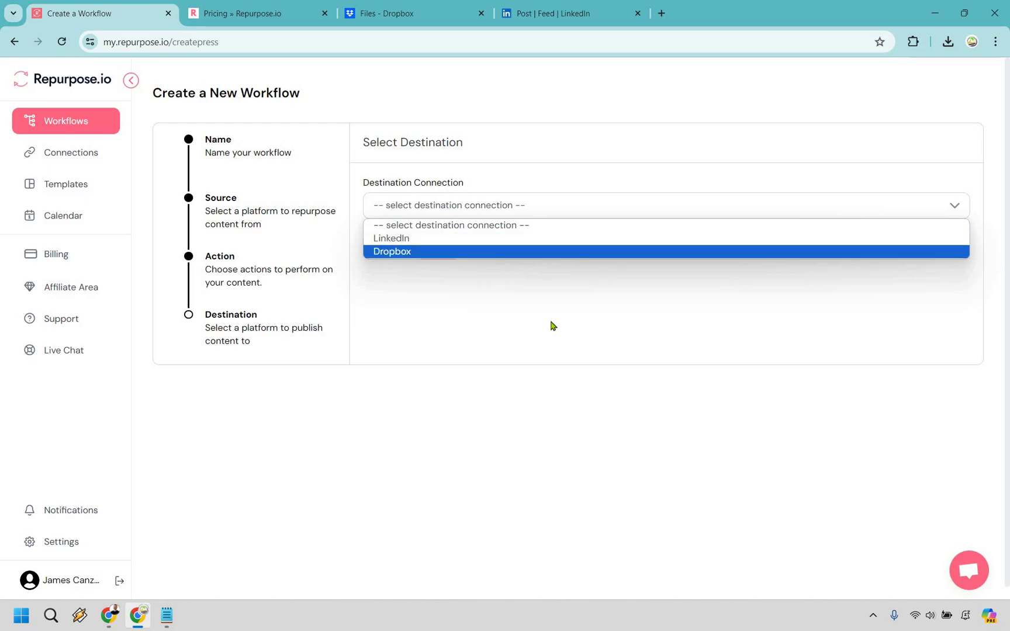
key("Return")
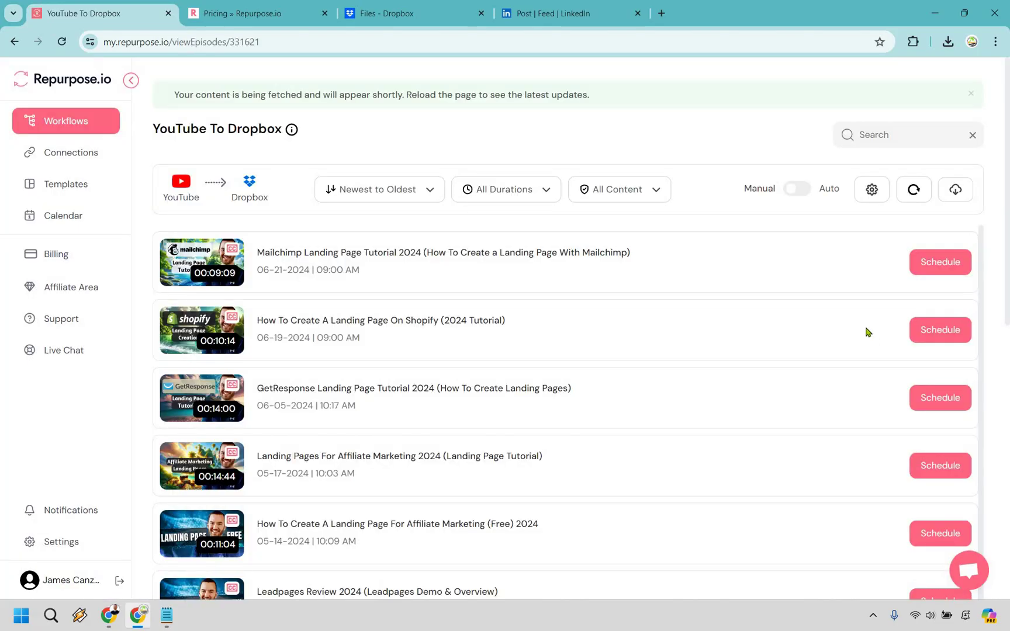
Step: Sort videos Shortest to Longest and publish the Systeme.io landing page tutorial to Dropbox now
left_click(413, 190)
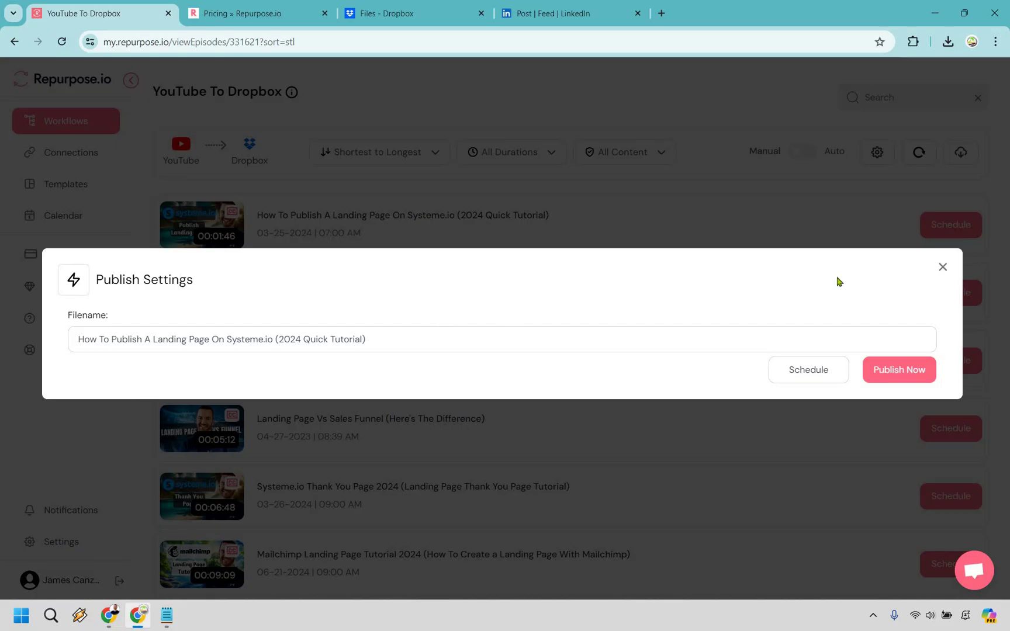
left_click(901, 372)
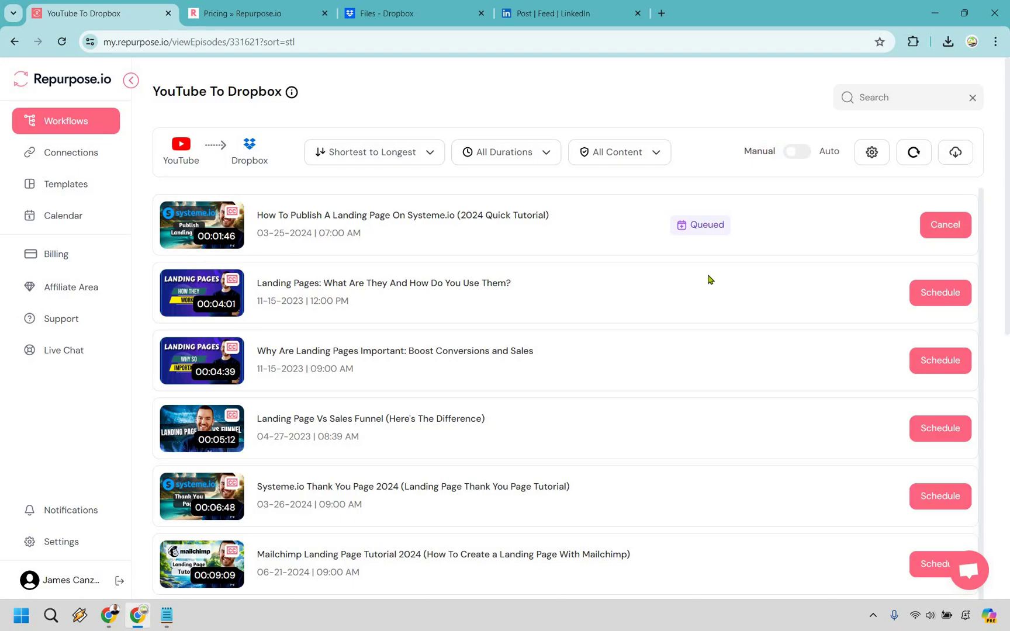
left_click(259, 8)
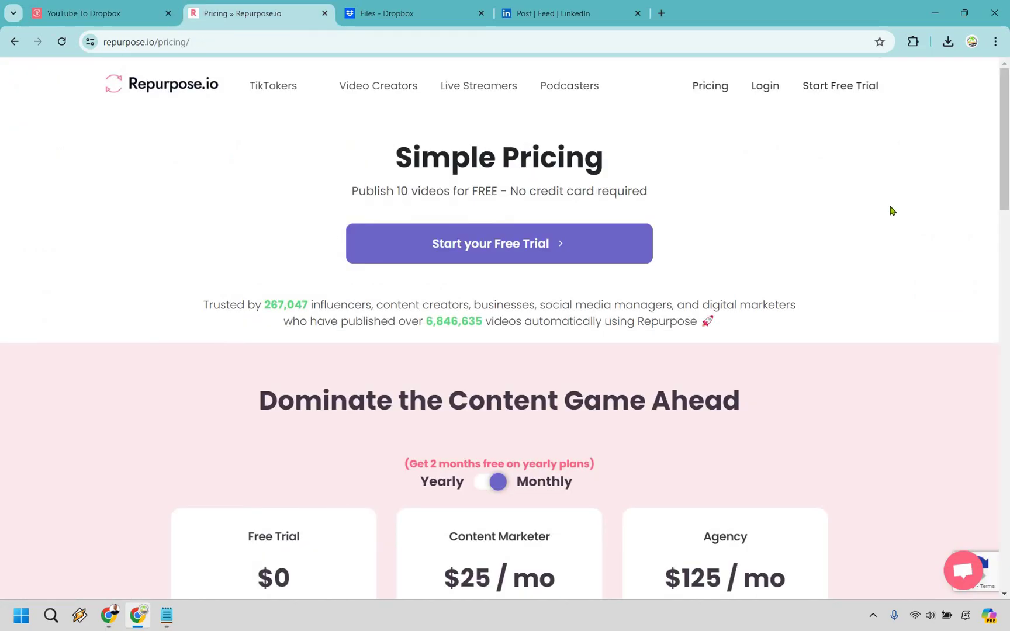
Step: Review the pricing plans, highlighting the Free Trial's 10-video limit and Content Marketer's unlimited videos
scroll(994, 199, "down", 5)
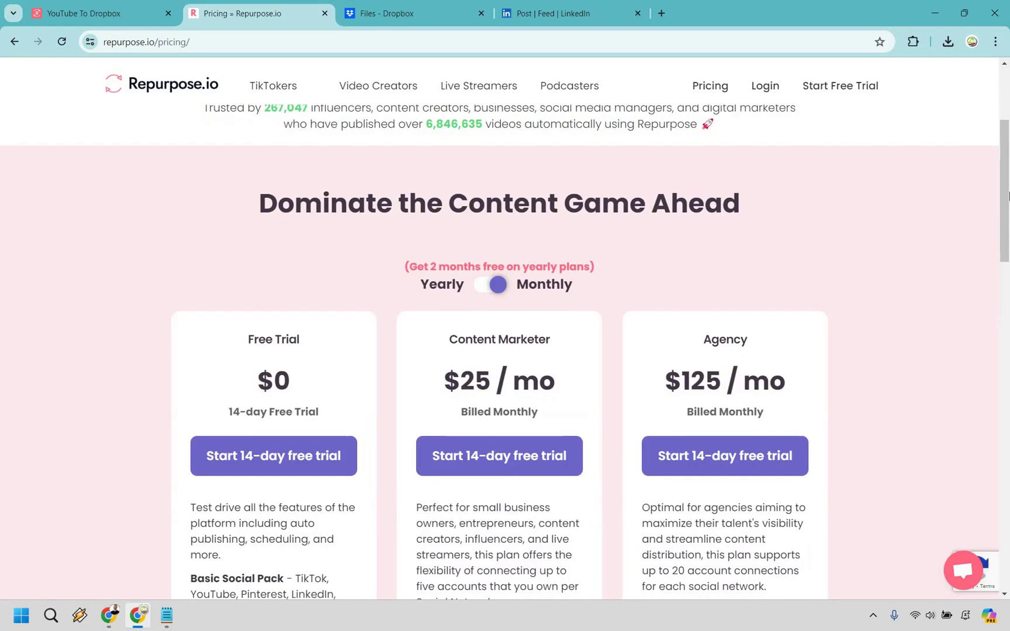
scroll(289, 544, "down", 1)
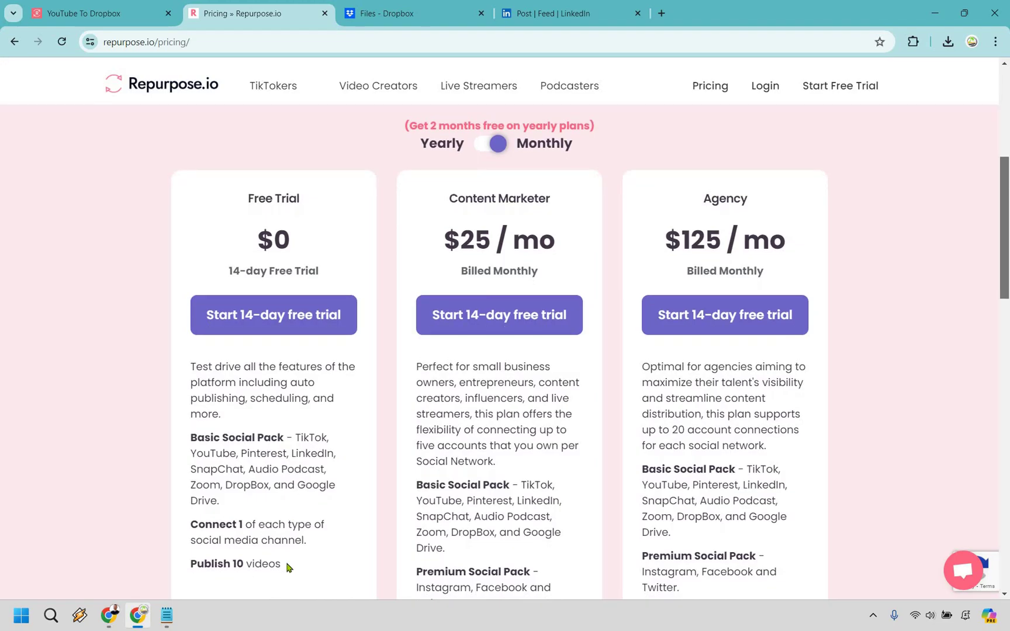
left_click_drag(192, 564, 281, 565)
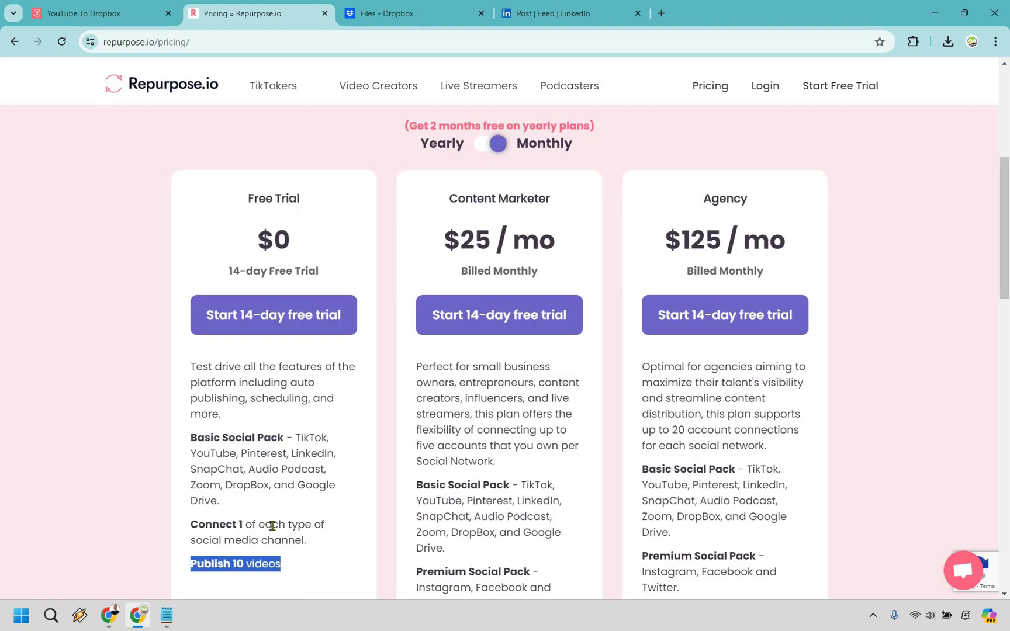
left_click(273, 524)
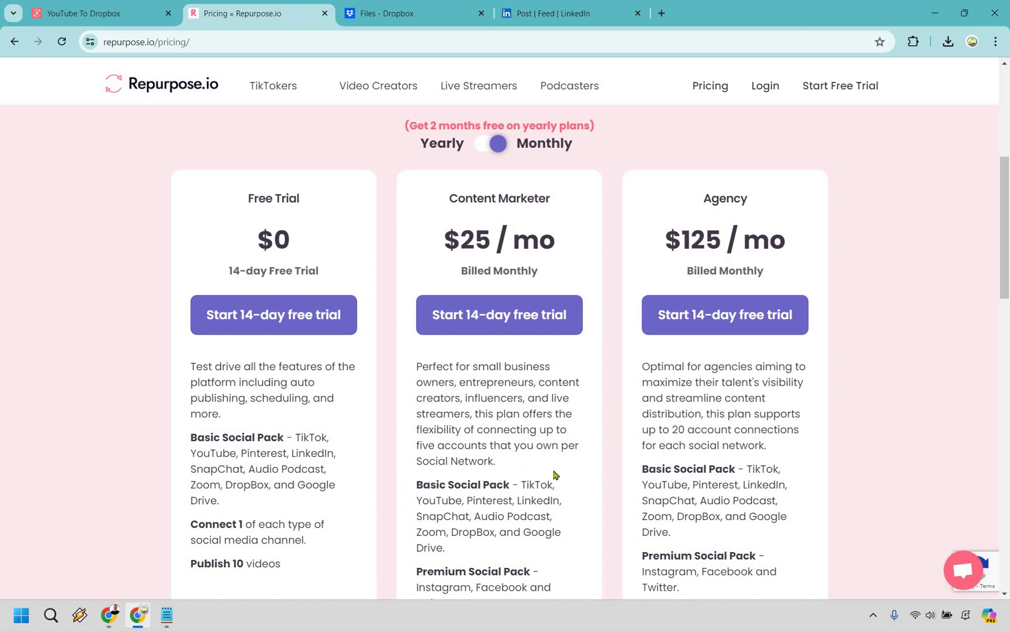
scroll(540, 471, "down", 3)
left_click_drag(541, 471, 431, 469)
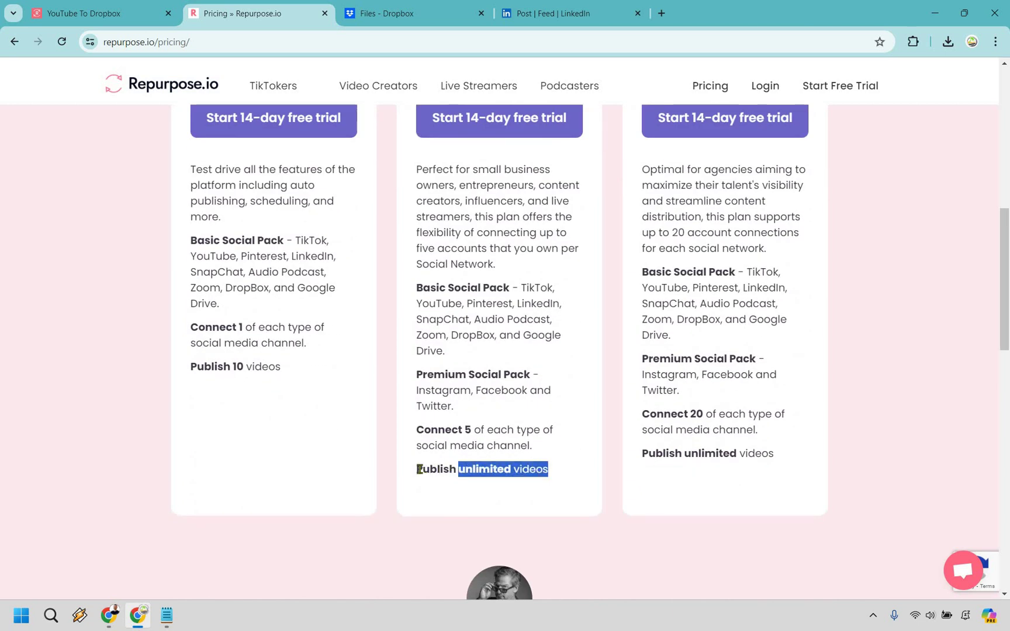
left_click(553, 430)
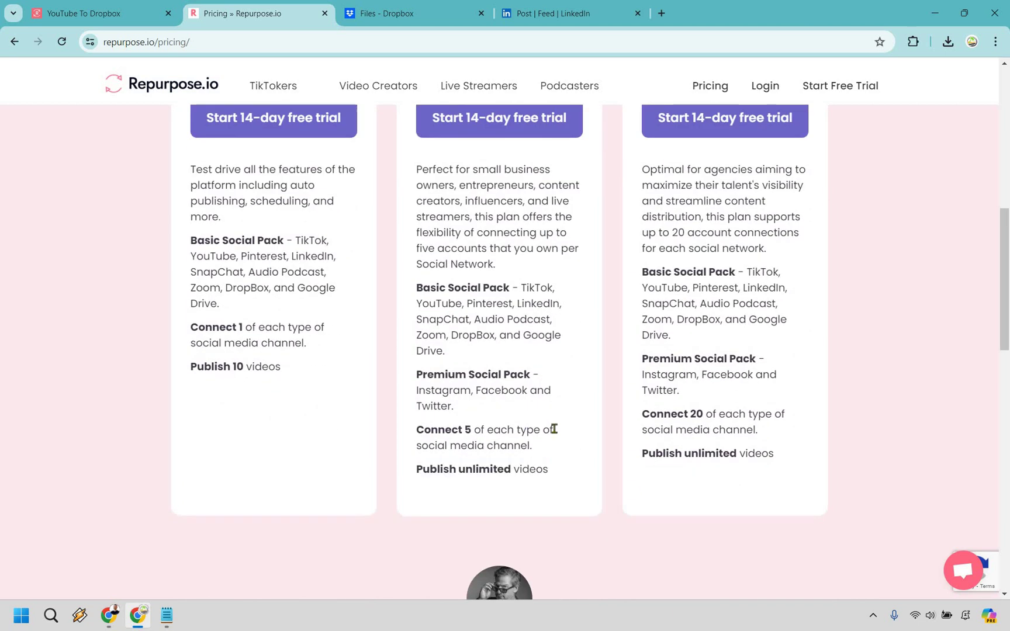
scroll(555, 429, "up", 2)
scroll(979, 372, "up", 1)
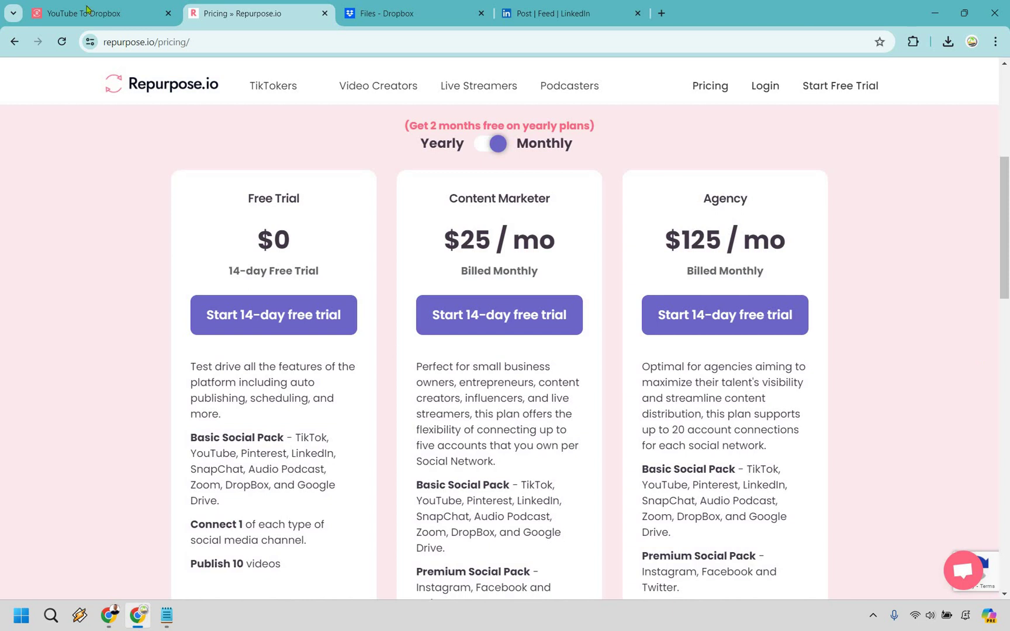
Step: Reload the YouTube To Dropbox workflow to confirm the Systeme.io tutorial shows Published on 06-21-2024
key("ctrl+shift+Tab")
left_click(914, 152)
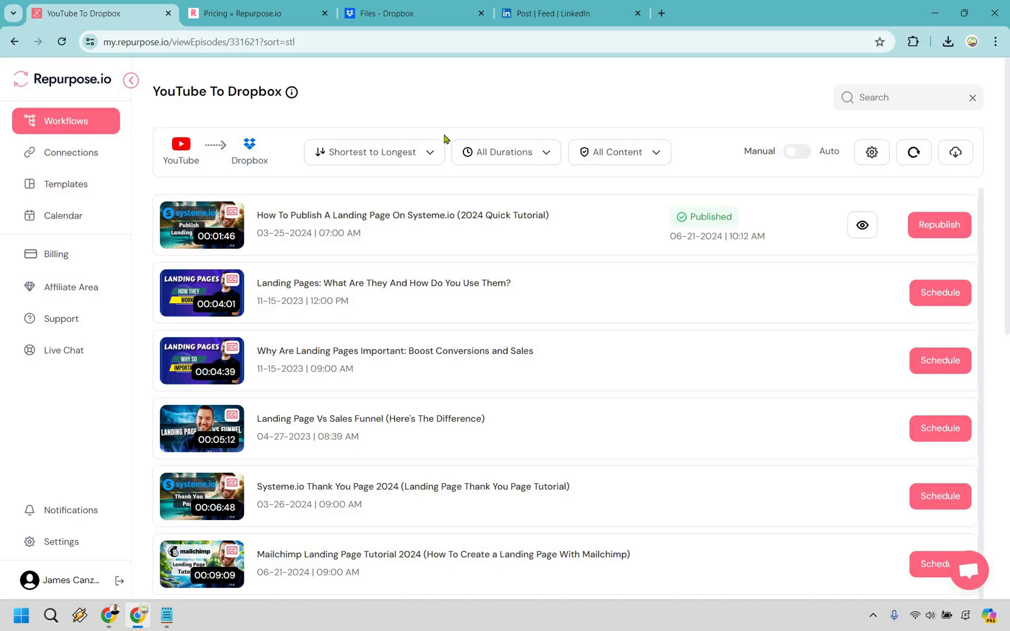
Step: Switch to Dropbox's All files list showing How To Publish A Landing Page On Systemeio 2024 Quick Tutorial.mp4
left_click(418, 7)
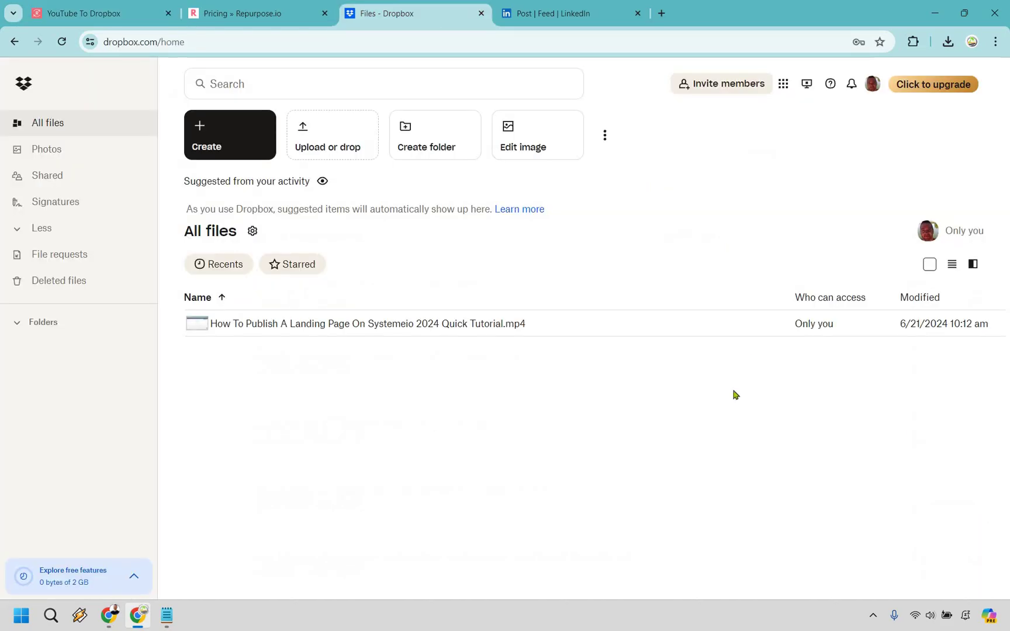